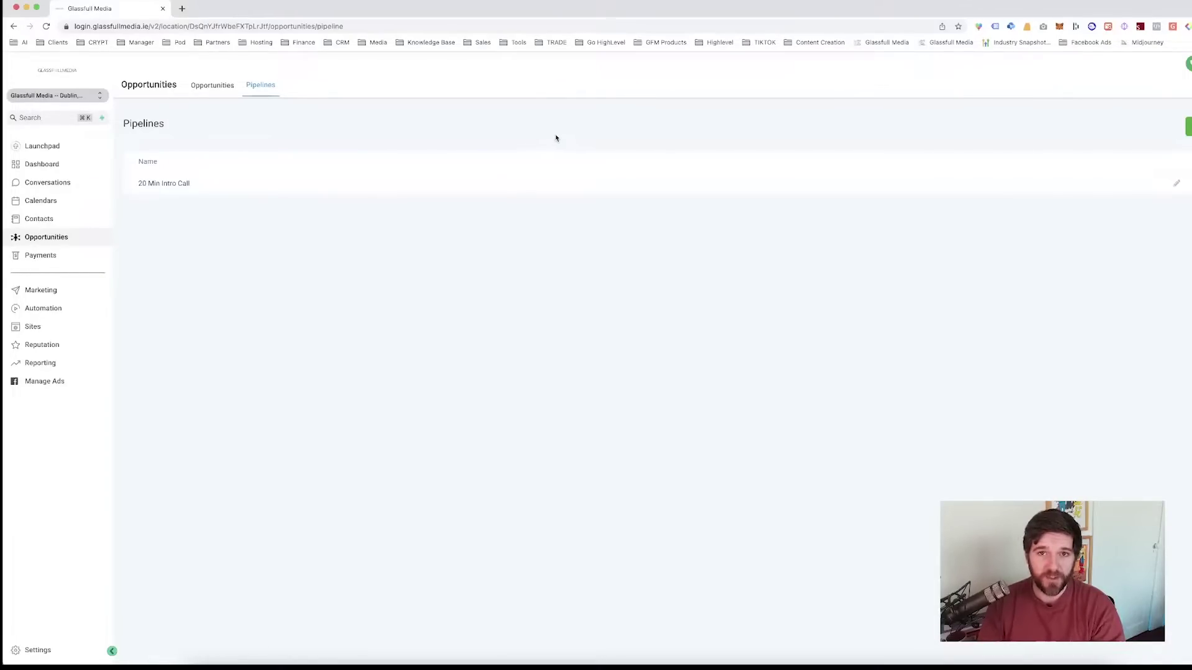
- Open the Add pipeline dialog from the Opportunities Pipelines page
left_click(401, 181)
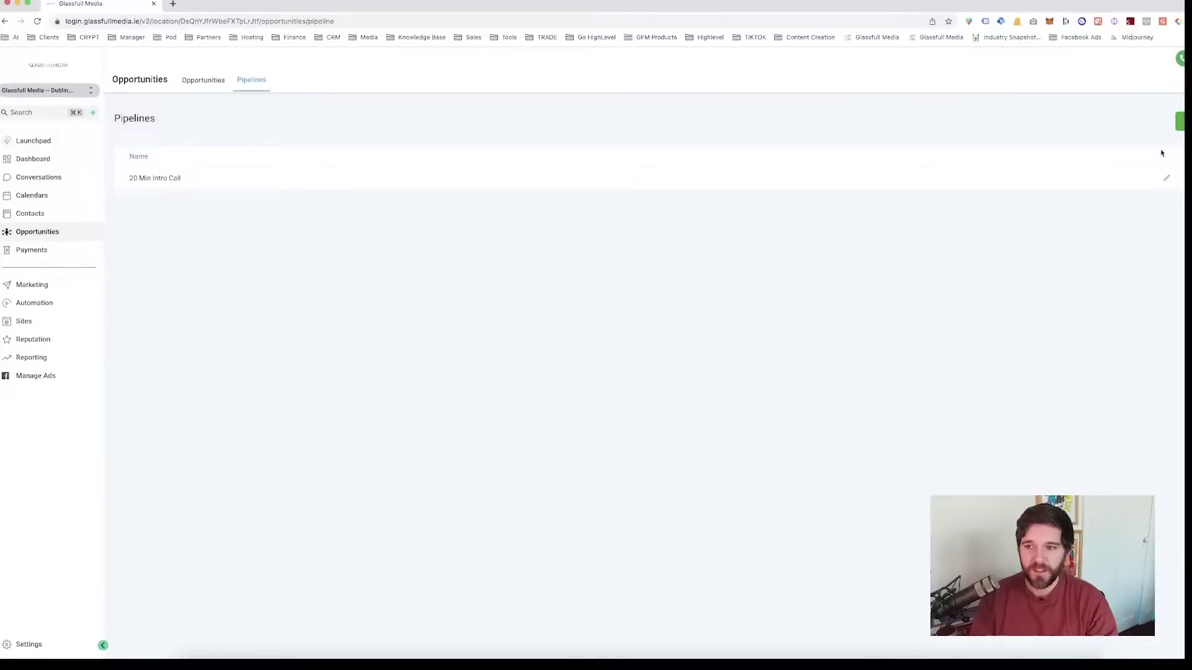
- Start a new pipeline named 'Intro Call' with New Lead as its first stage
left_click(1179, 121)
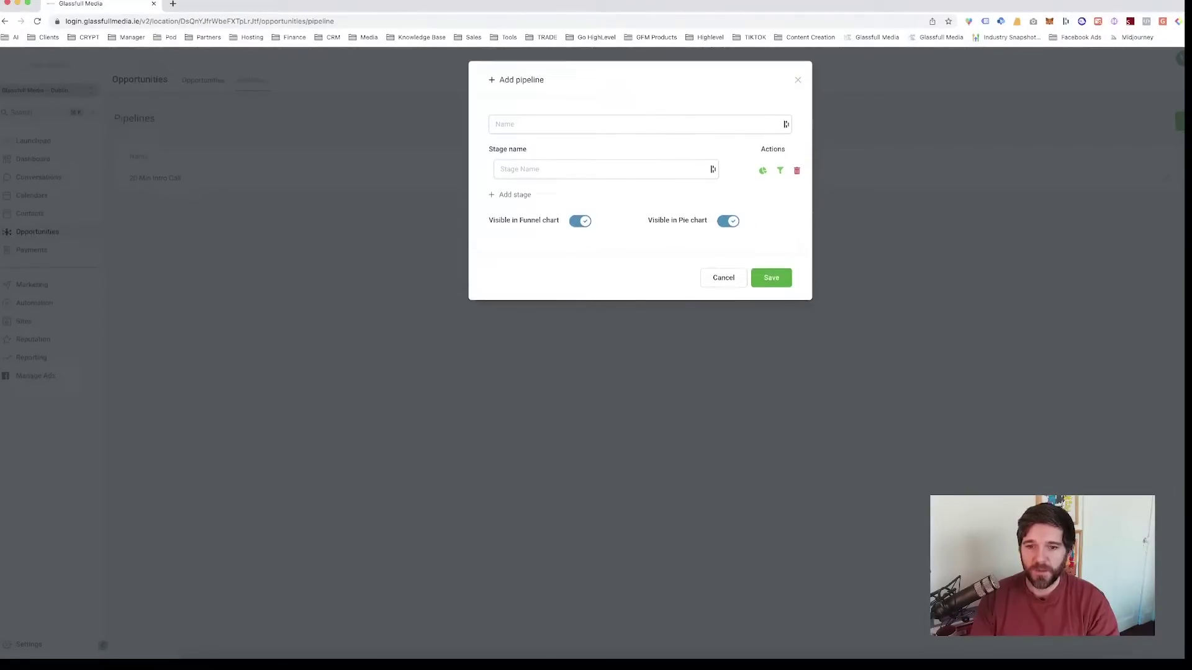
left_click(553, 127)
type("Intro Call")
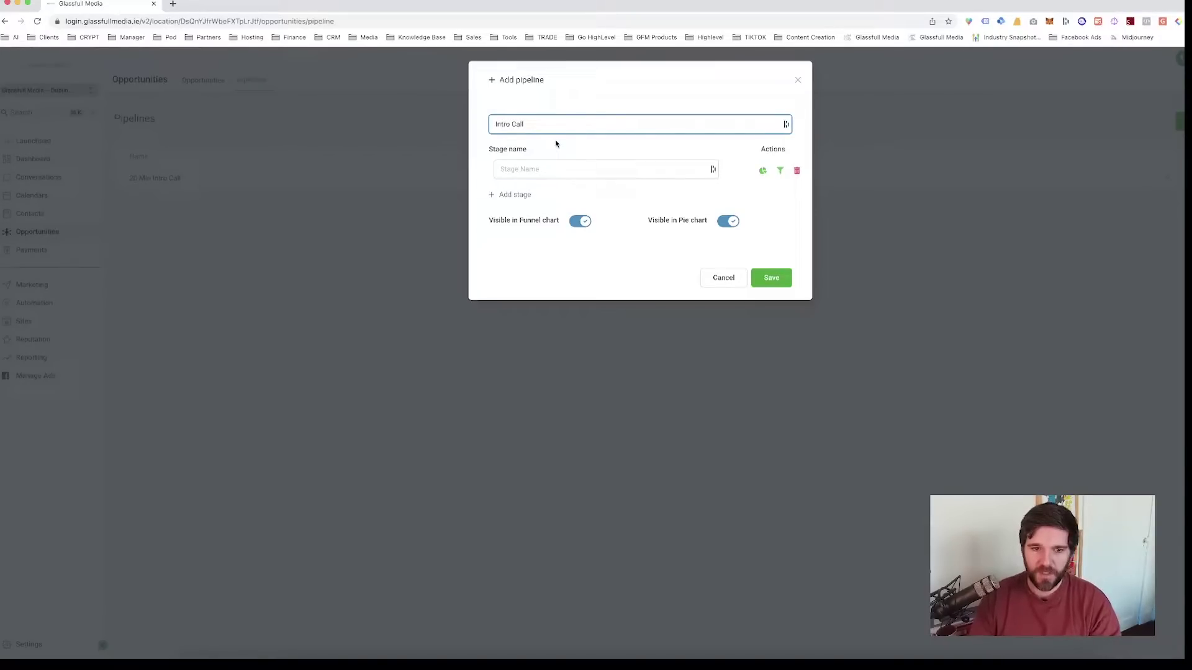
left_click(521, 167)
left_click(563, 155)
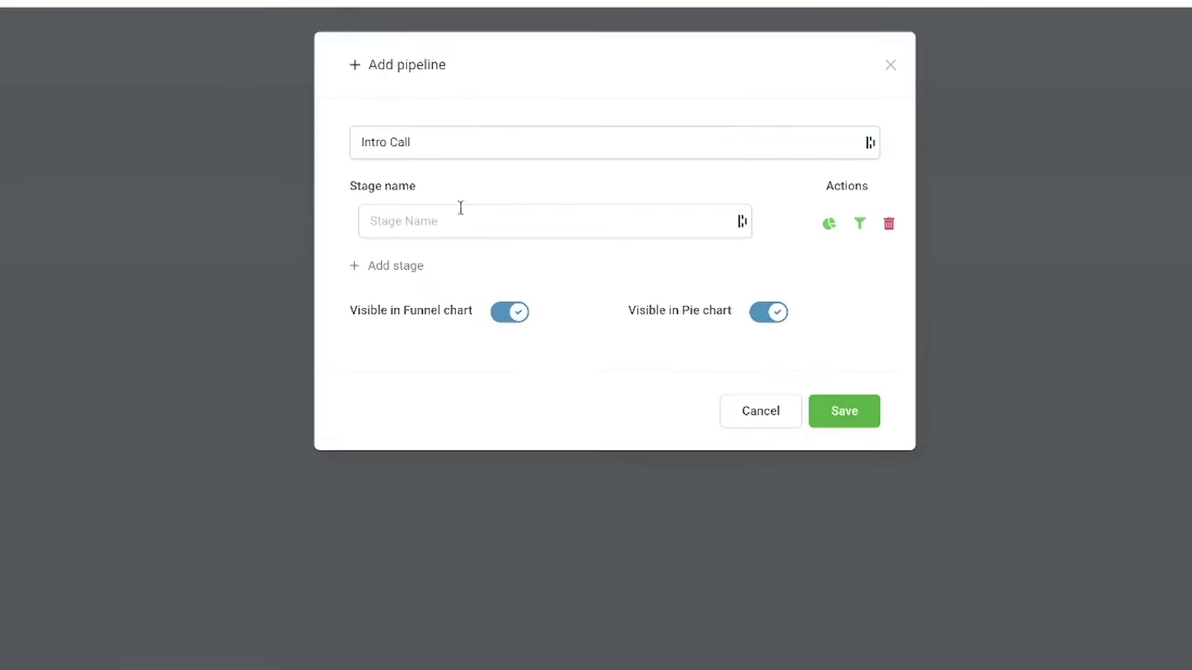
left_click(549, 167)
type("New Lead")
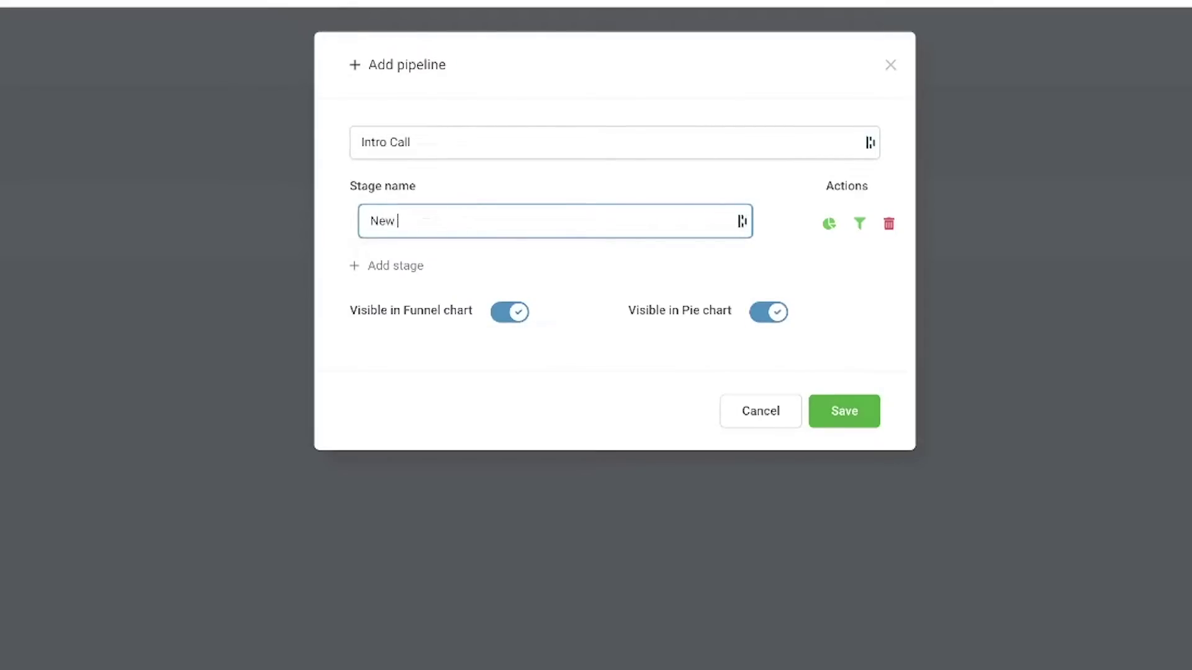
- Add the stages Hot Lead and Scheduled Appointment
left_click(410, 265)
left_click(421, 267)
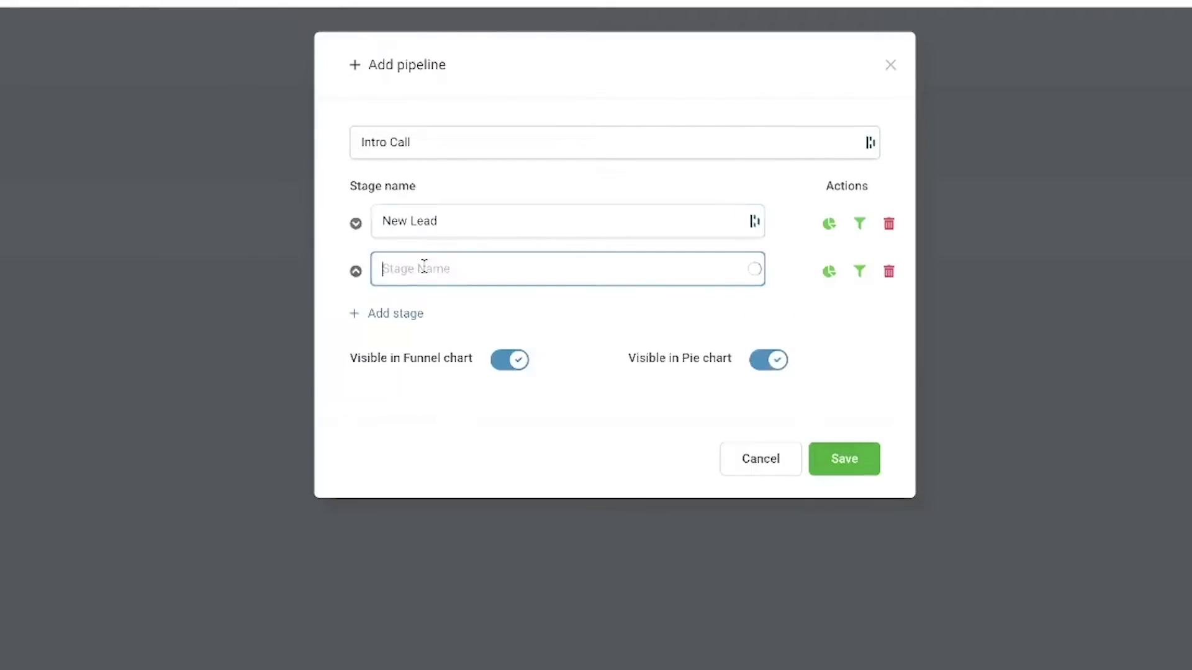
type("Hot Lead")
left_click(359, 320)
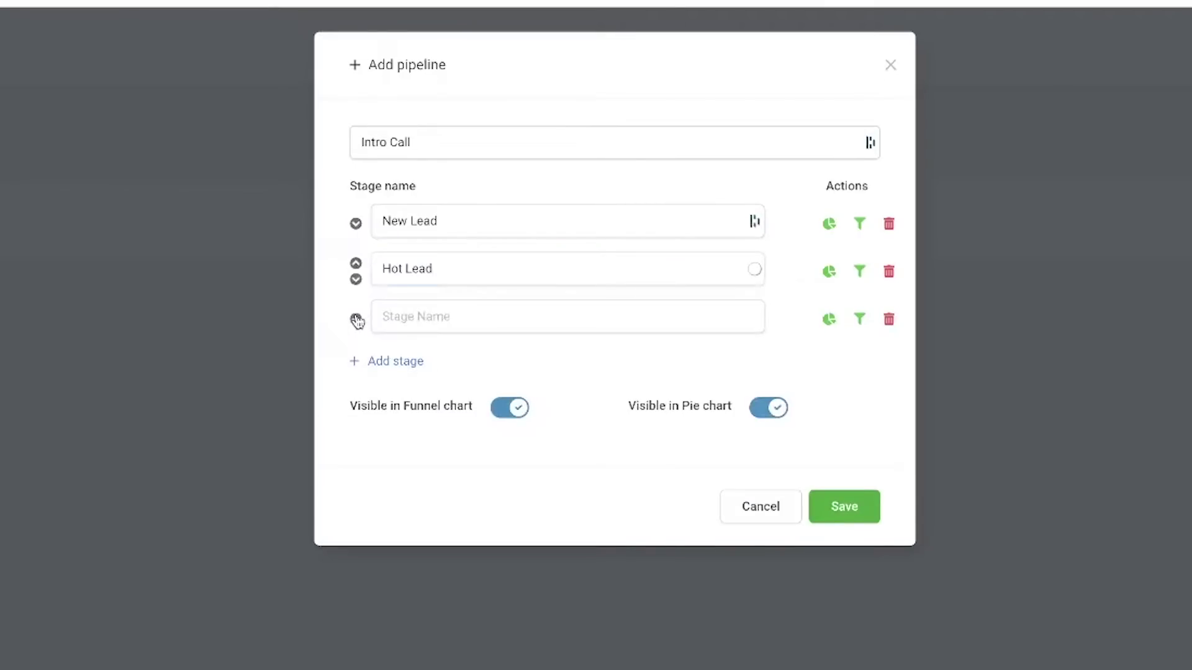
left_click(379, 314)
type("Scheduled")
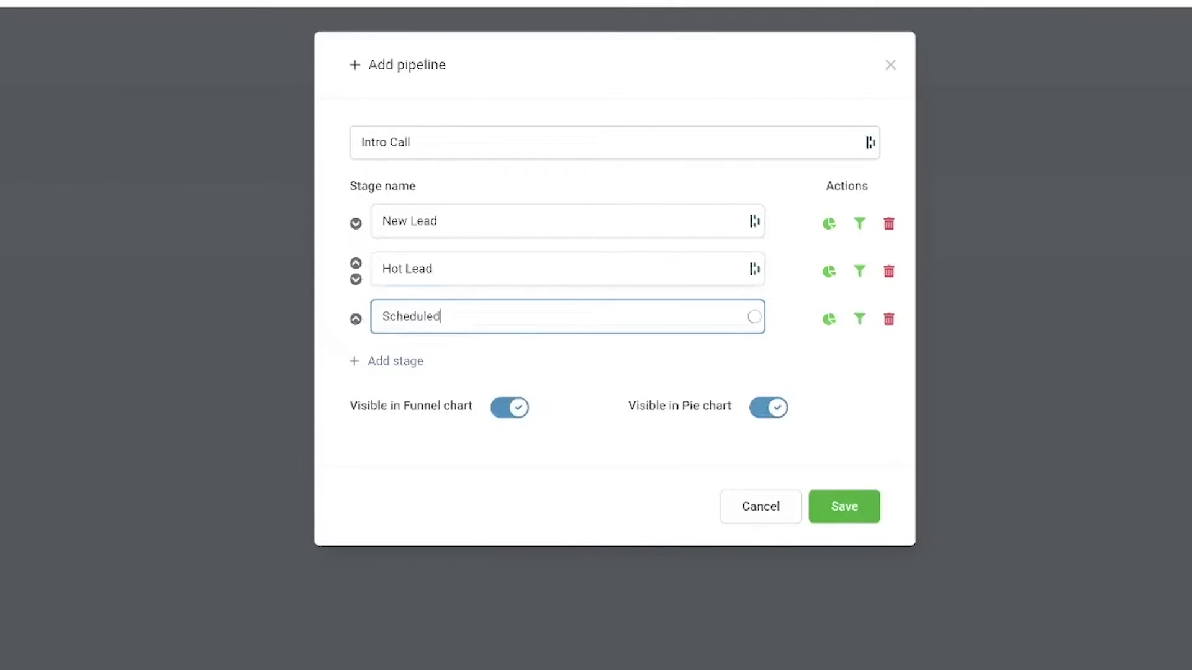
type(" Appointment")
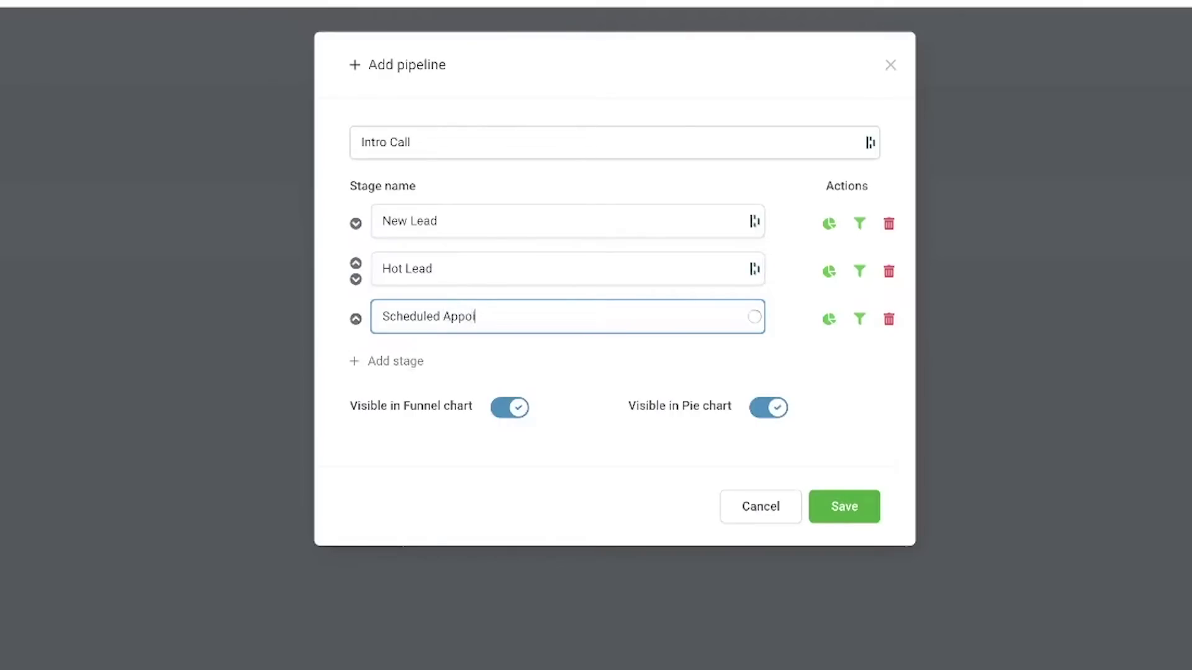
- Add the final stages Won and Loss, then save the pipeline
left_click(422, 360)
left_click(424, 360)
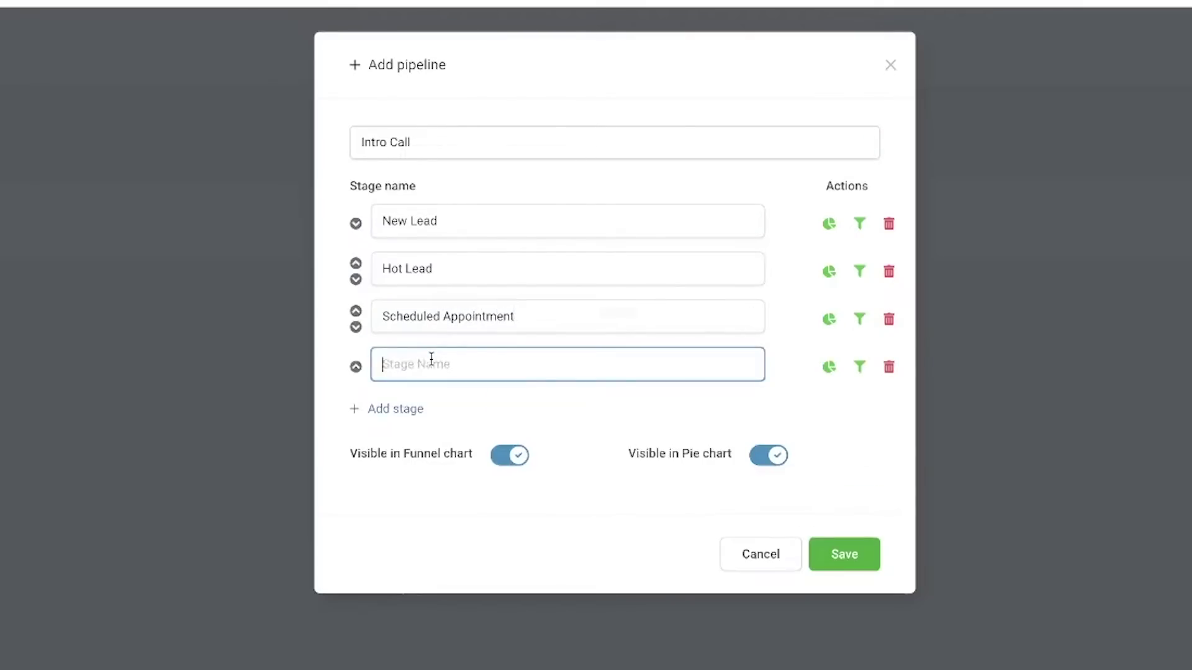
type("wON")
key("BackSpace")
key("BackSpace")
key("BackSpace")
type("Won")
left_click(404, 409)
left_click(413, 400)
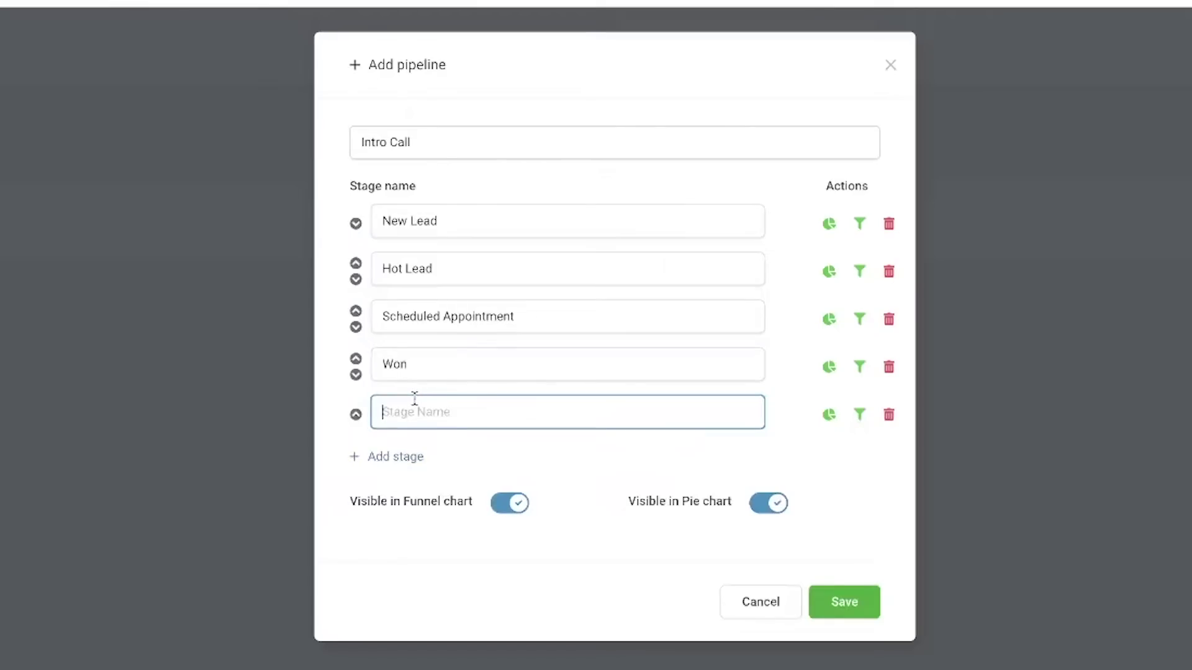
type("Loss")
left_click(413, 250)
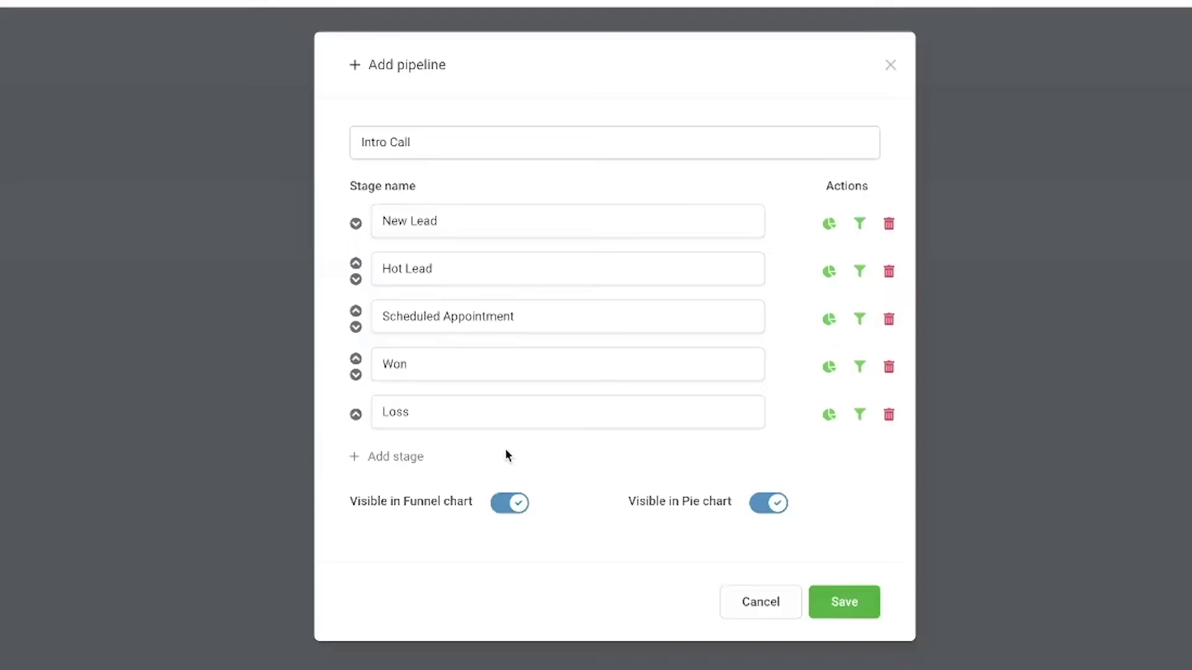
left_click(859, 606)
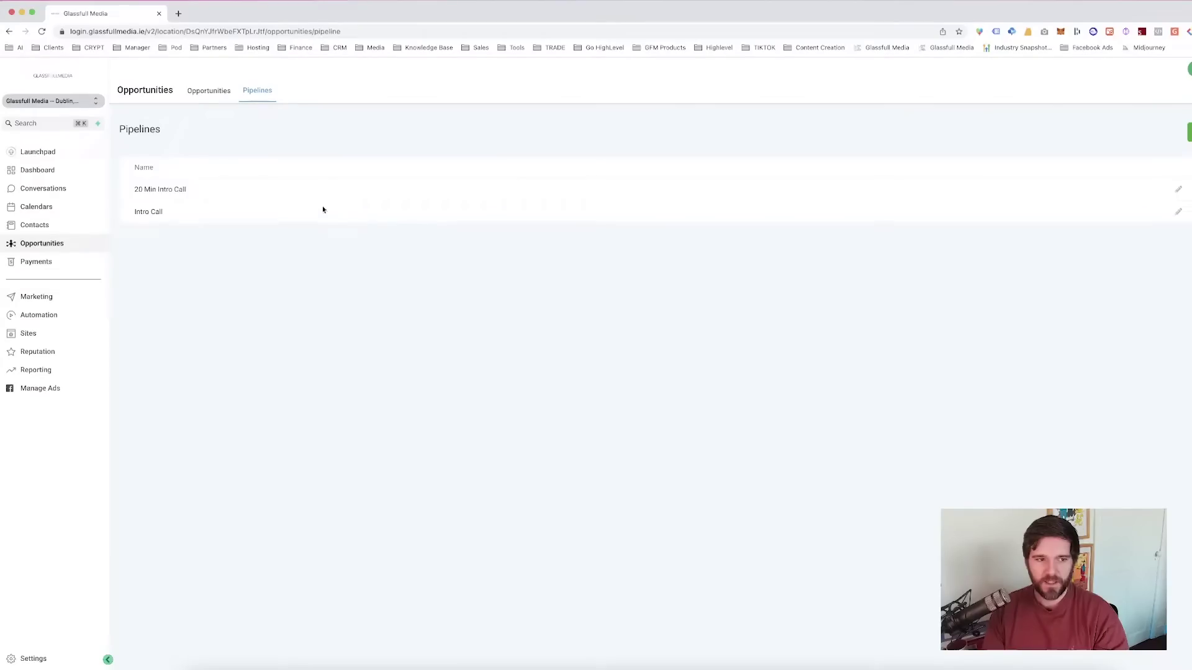
- Switch the Opportunities board to the Intro Call pipeline
left_click_drag(133, 213, 213, 213)
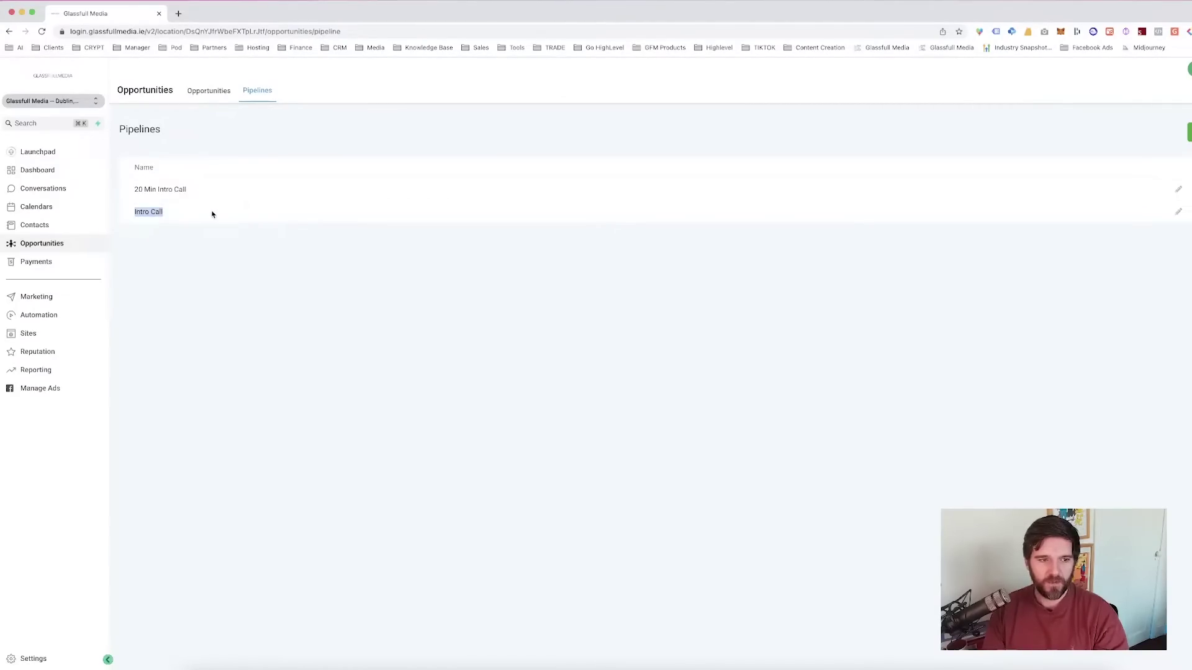
left_click(199, 90)
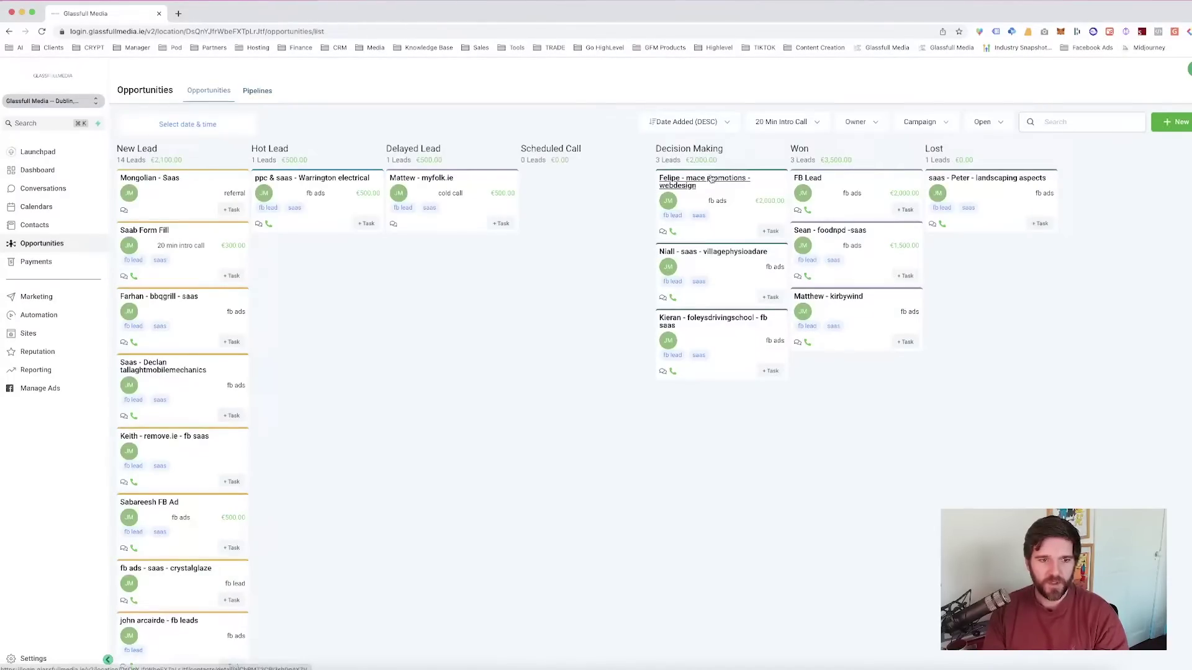
left_click(793, 124)
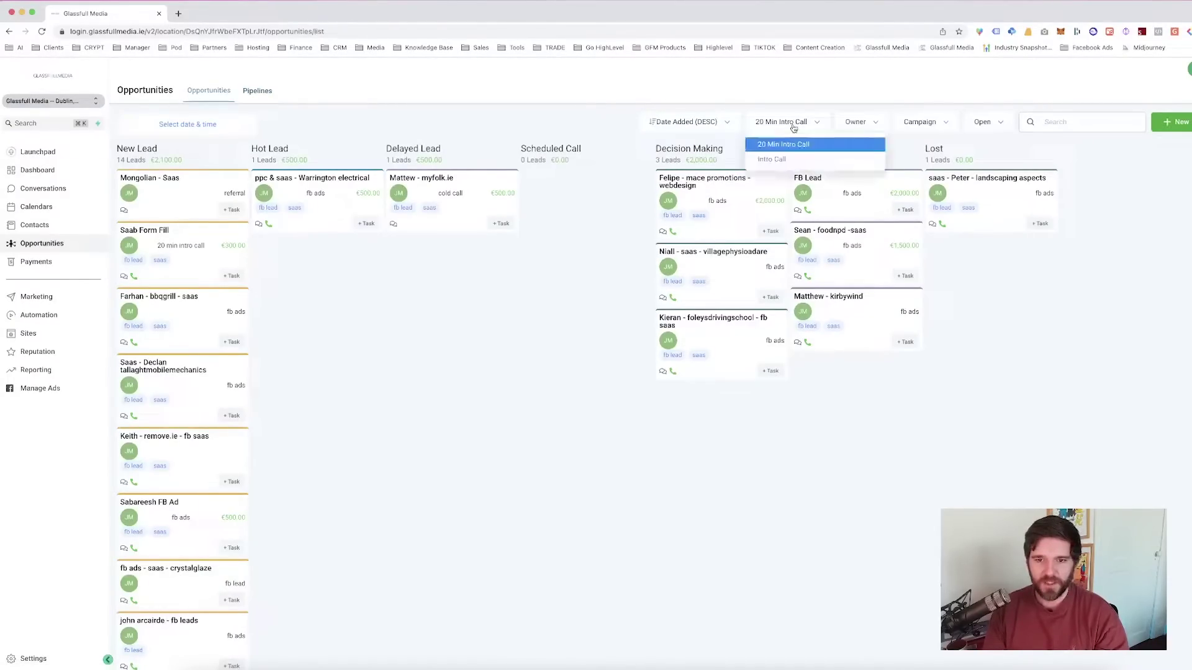
left_click(776, 160)
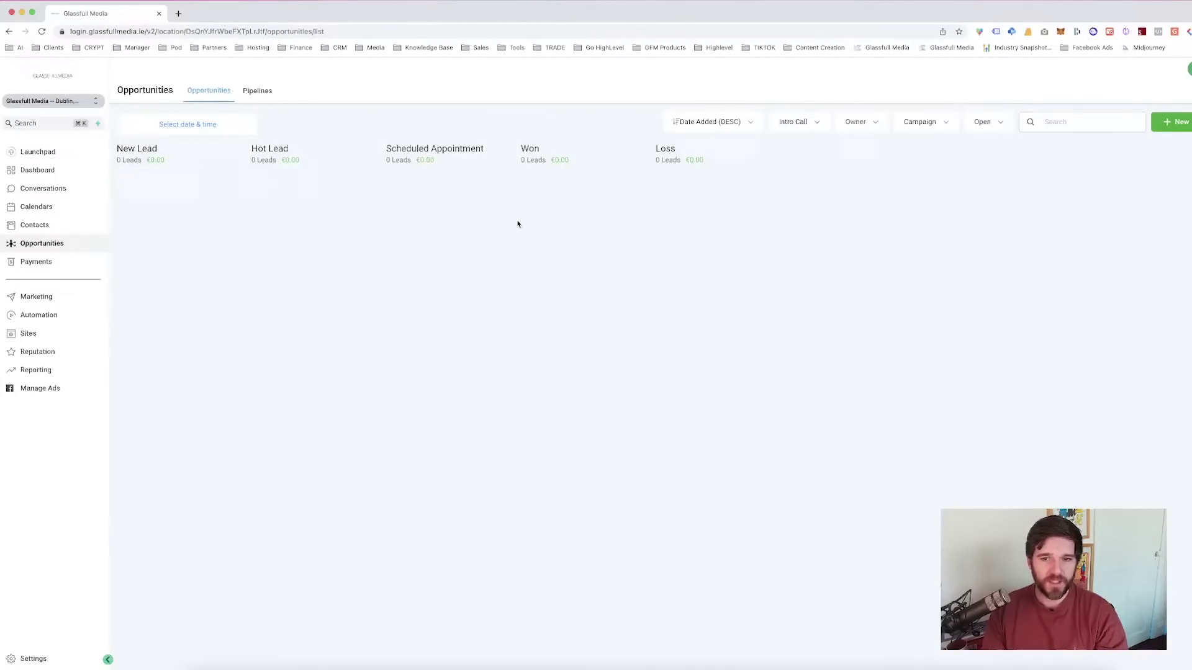
- Switch the board to the 20 Min Intro Call pipeline for comparison
left_click(811, 131)
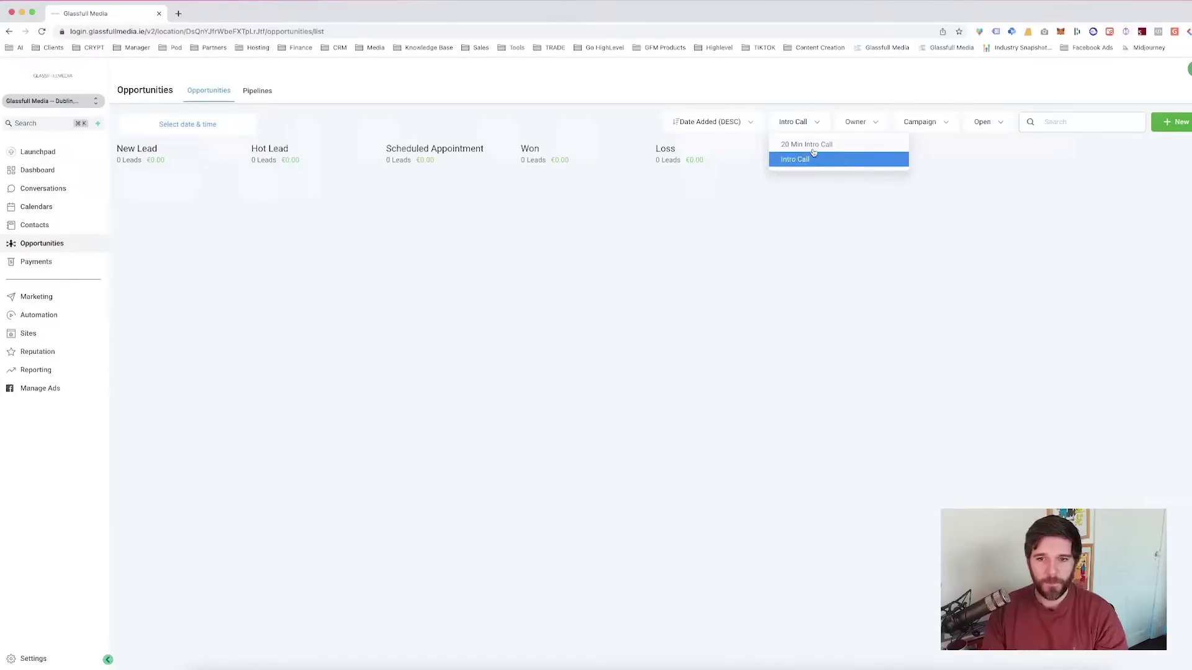
left_click(812, 153)
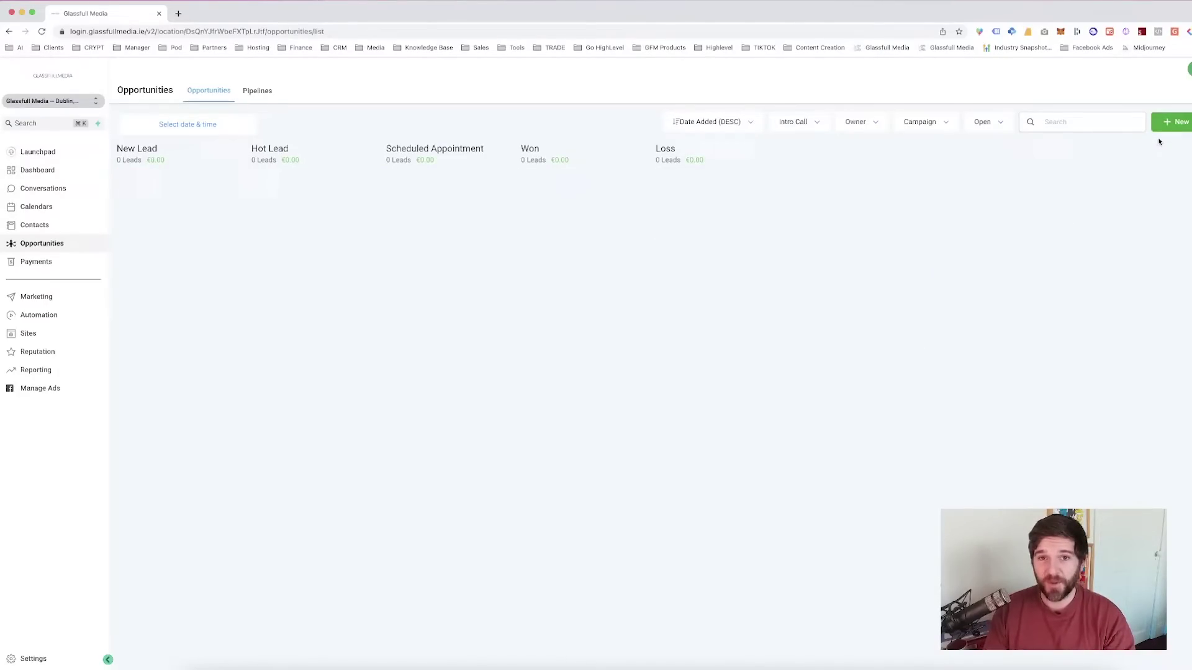
- Start a new opportunity for the existing contact, adding '- website design' to its name
left_click(1167, 127)
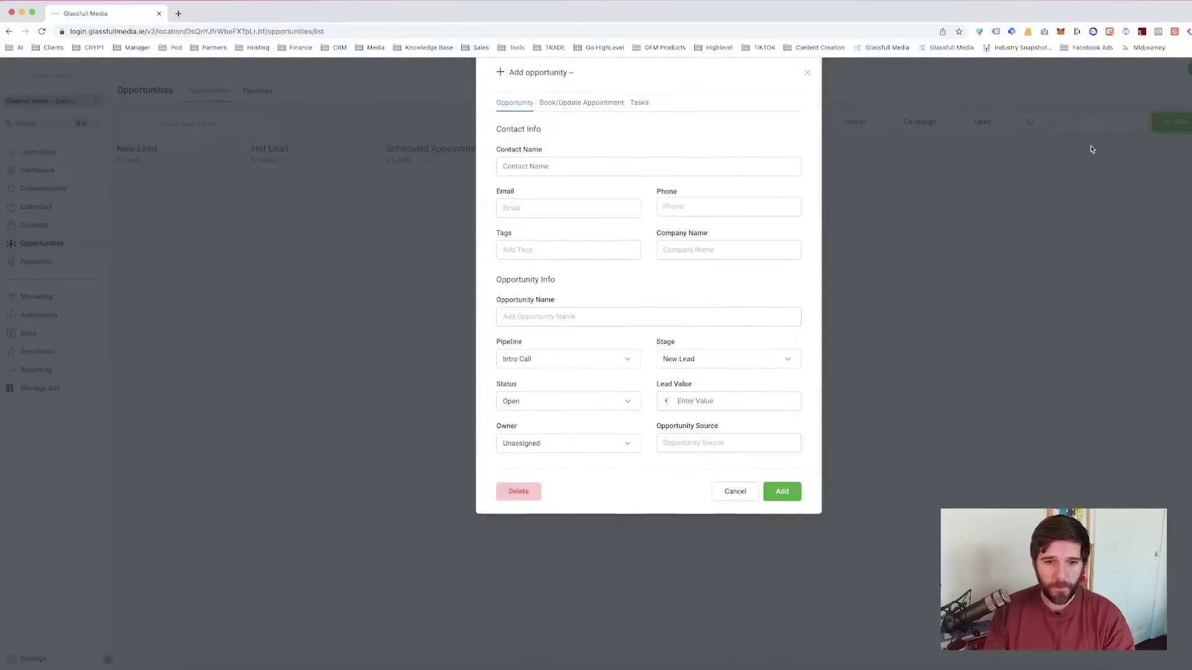
left_click(602, 184)
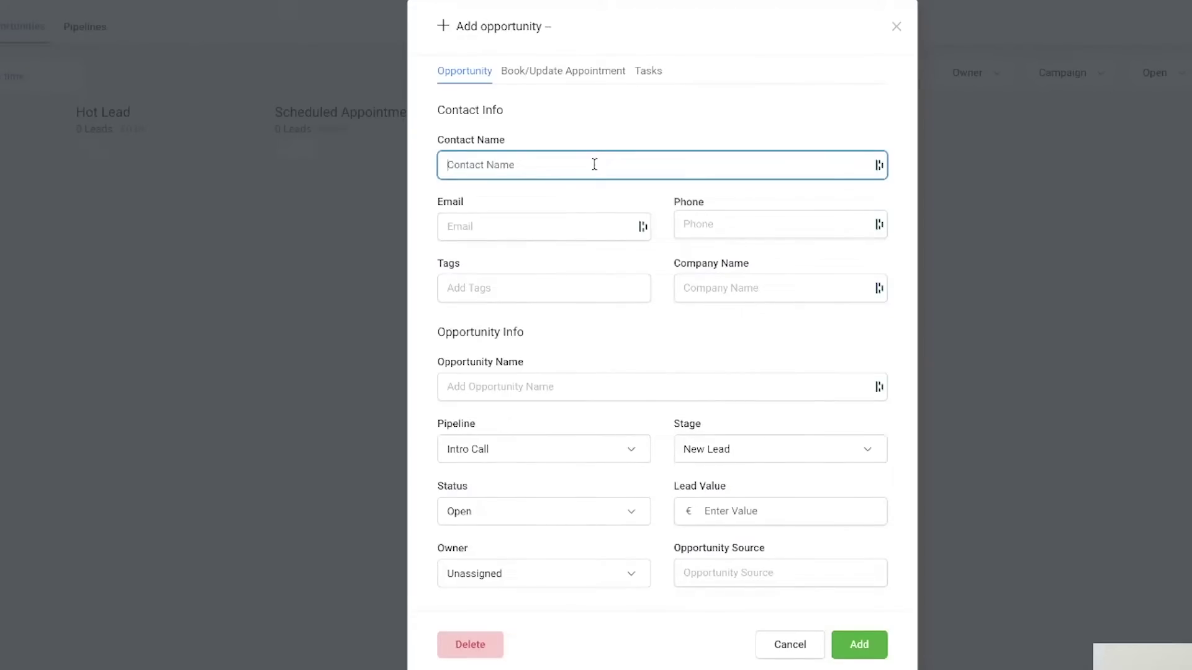
type("jason")
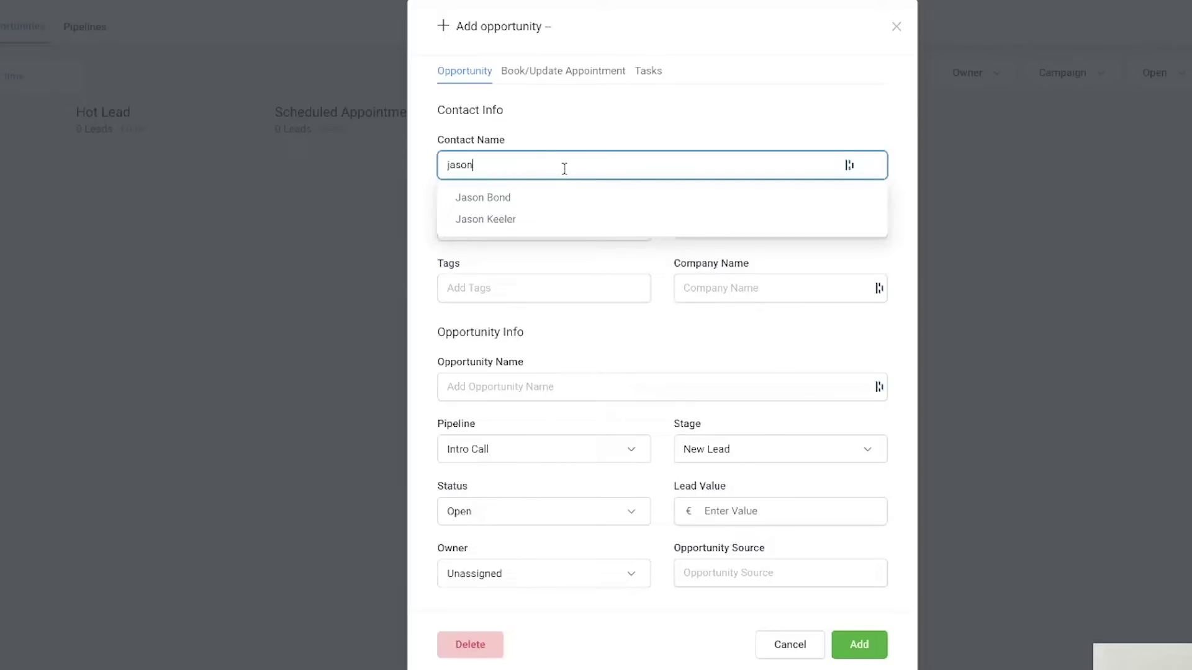
left_click(523, 198)
left_click(482, 235)
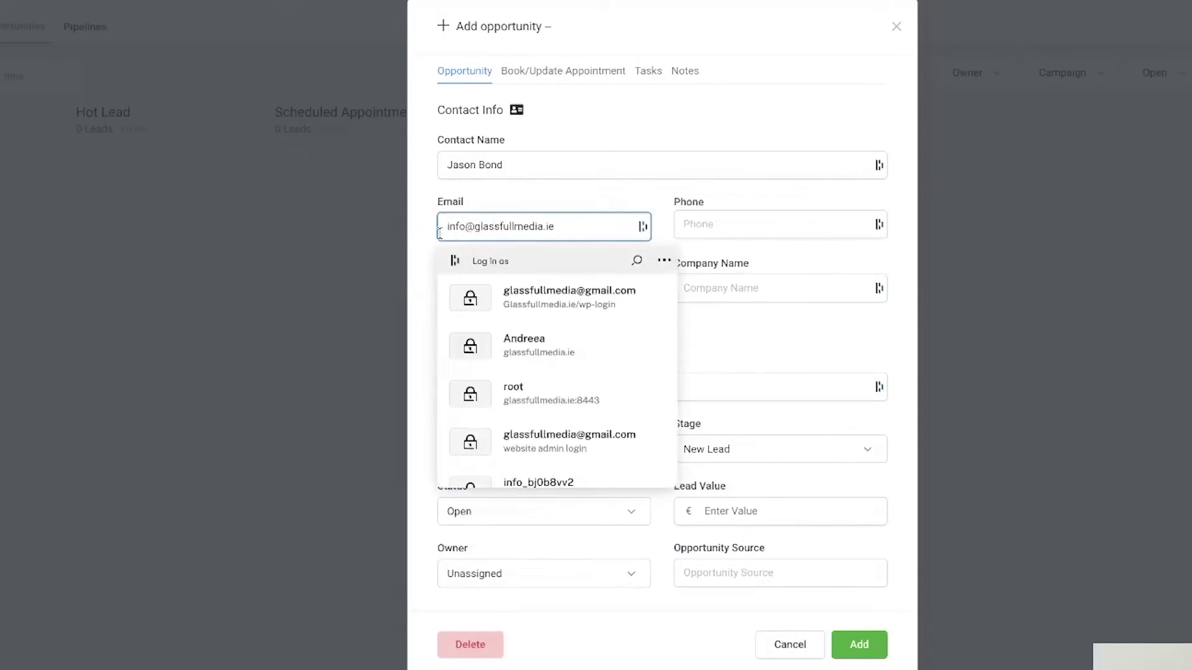
left_click(489, 200)
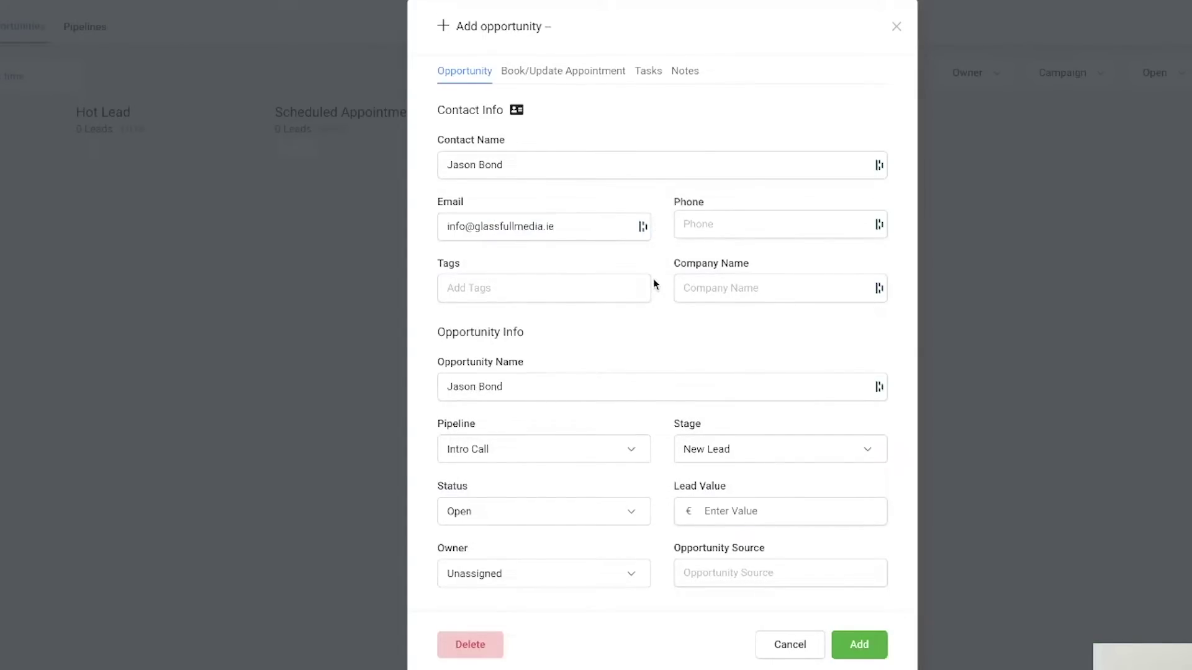
left_click(506, 391)
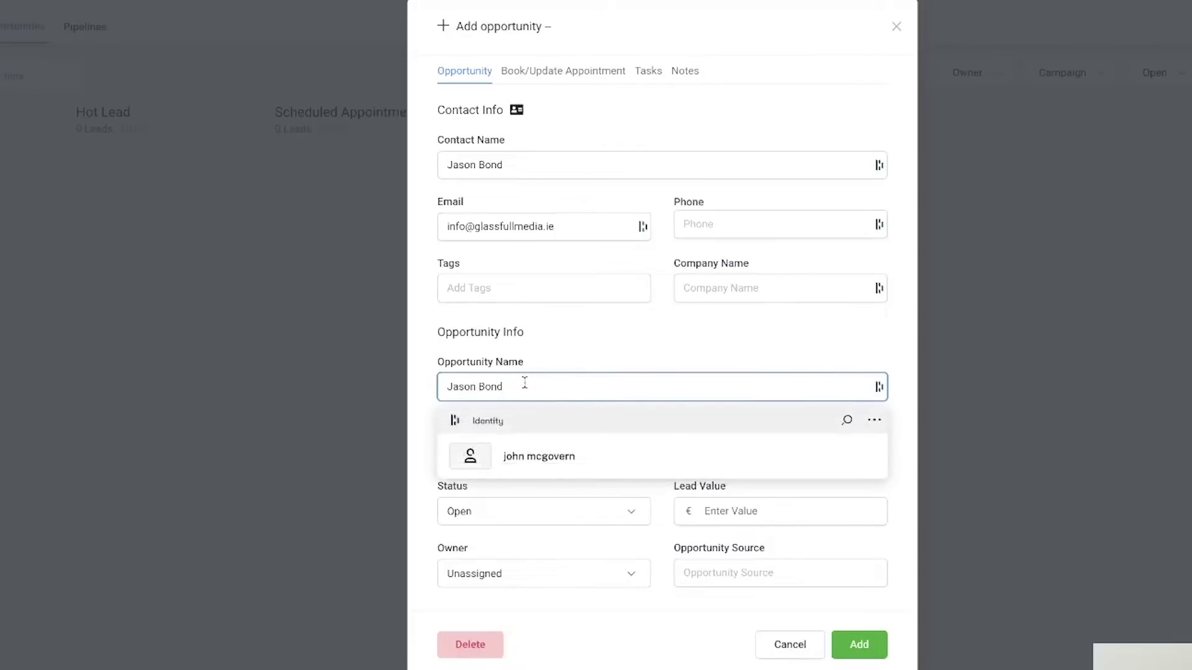
type("-")
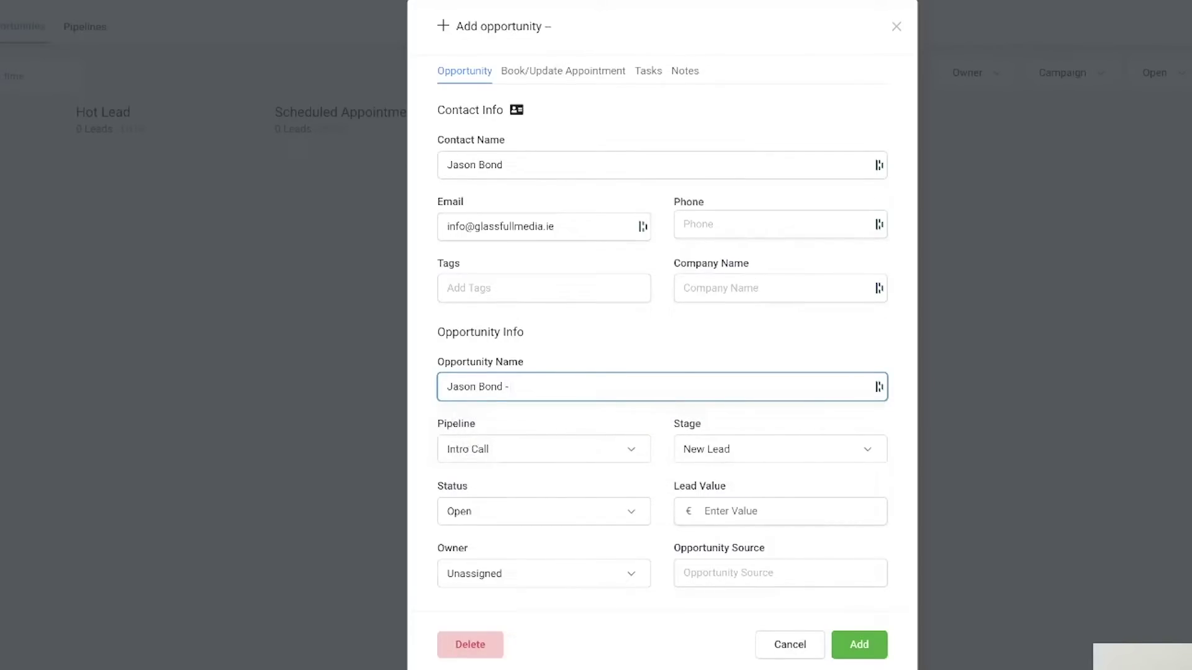
type(" website design")
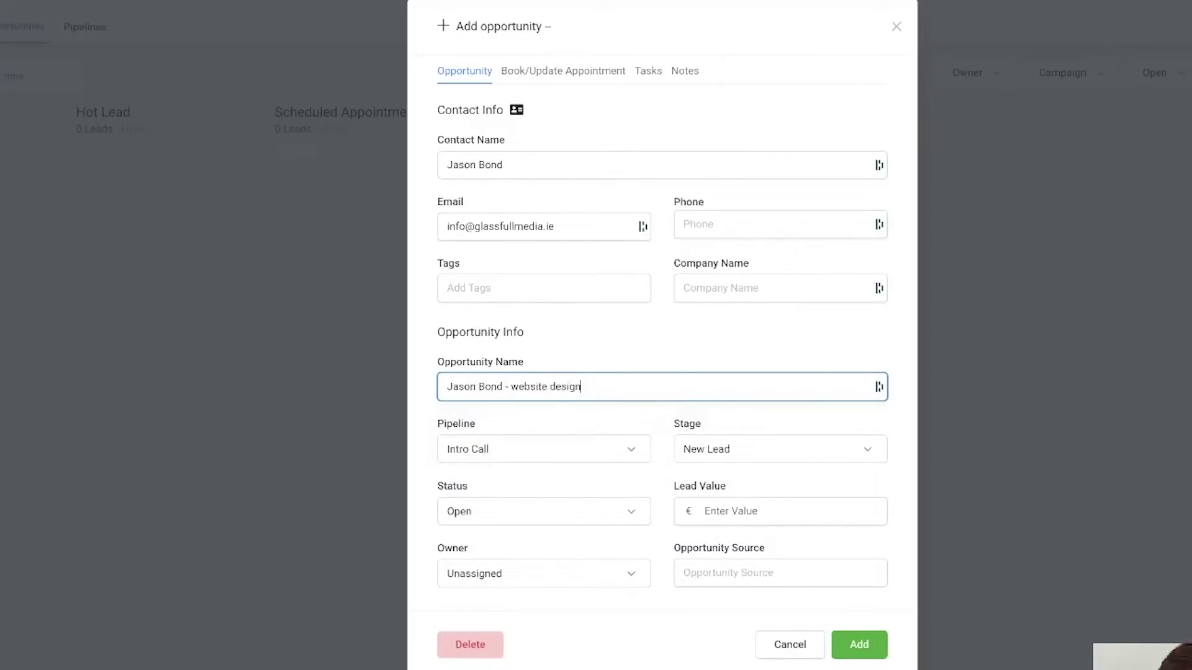
key("BackSpace")
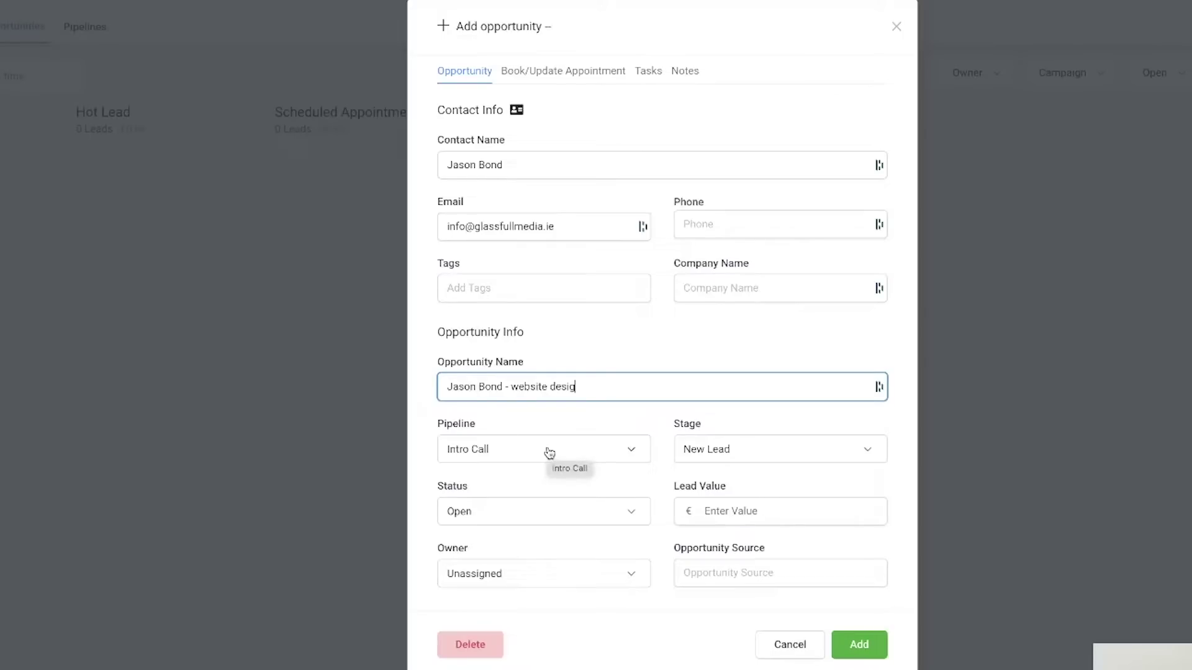
- Set lead value 2000, assign the owner, source 'referral', and add the opportunity
left_click(739, 457)
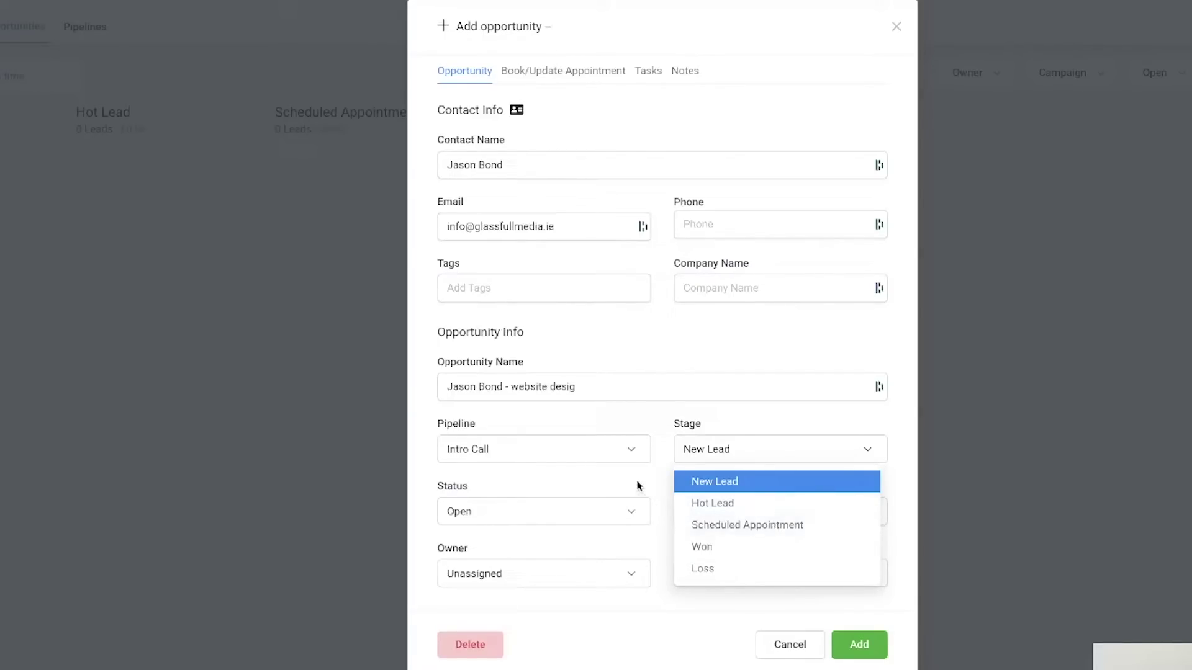
left_click(597, 519)
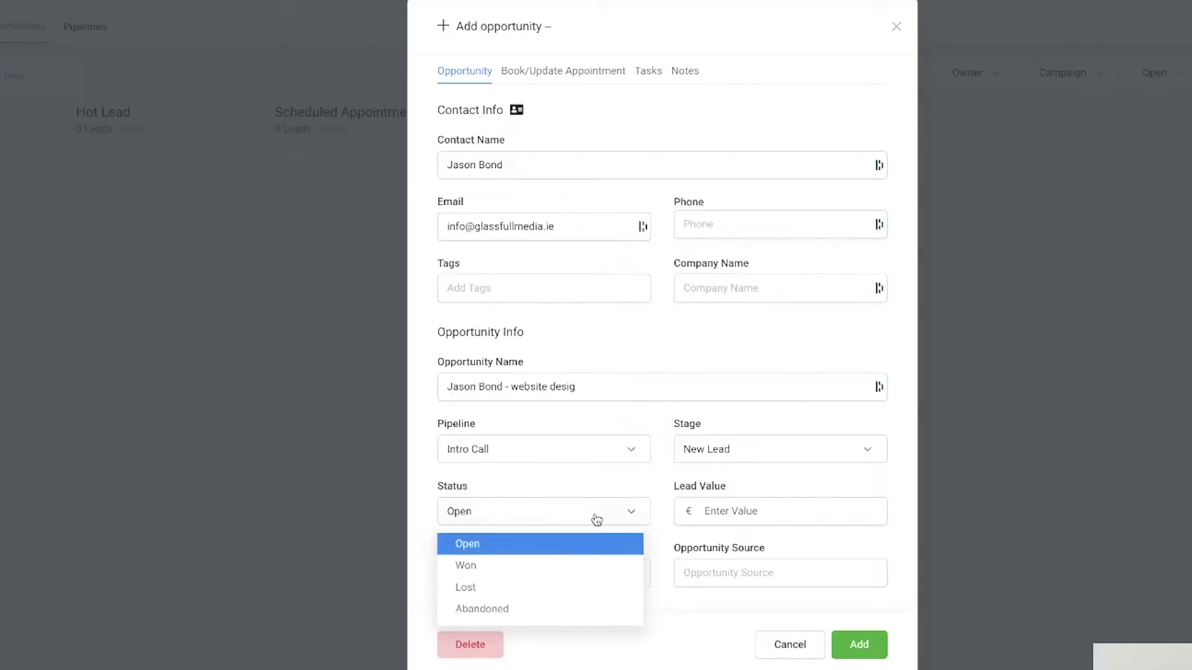
left_click(720, 512)
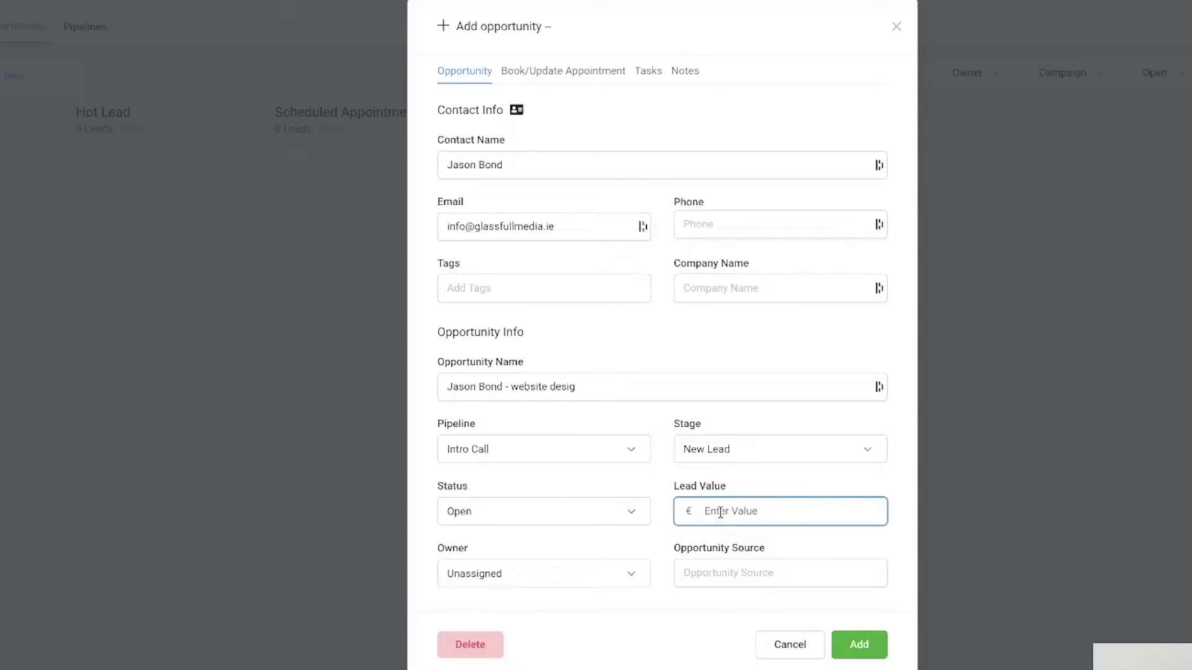
type("2000")
left_click(659, 493)
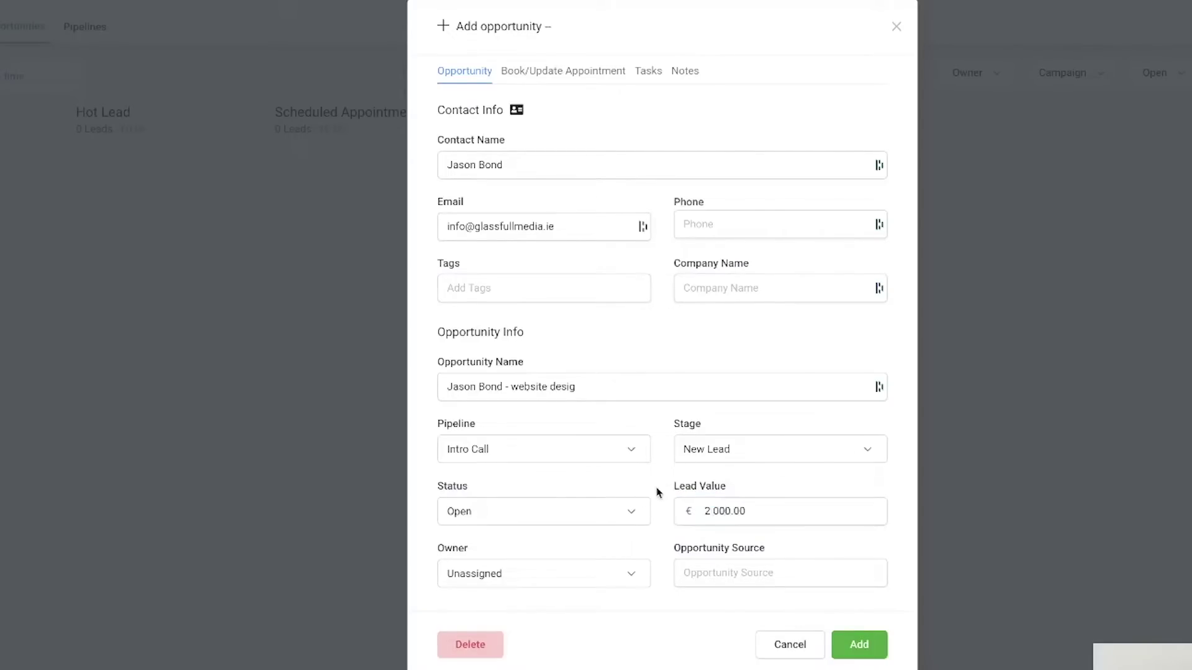
left_click(582, 574)
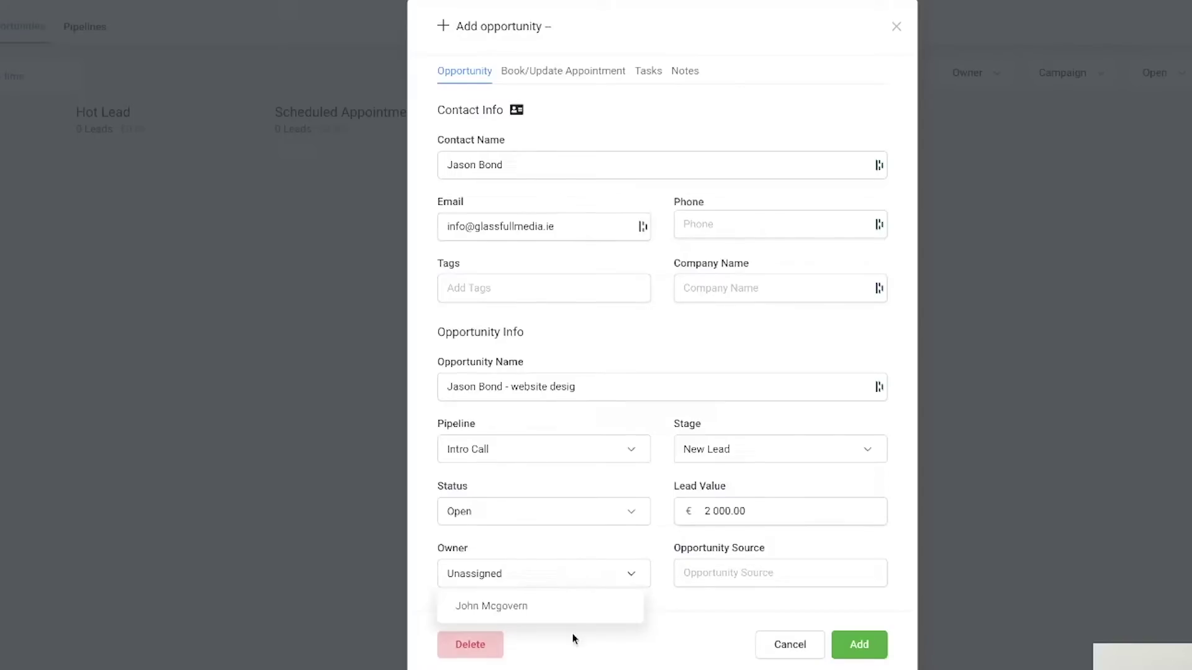
left_click(591, 617)
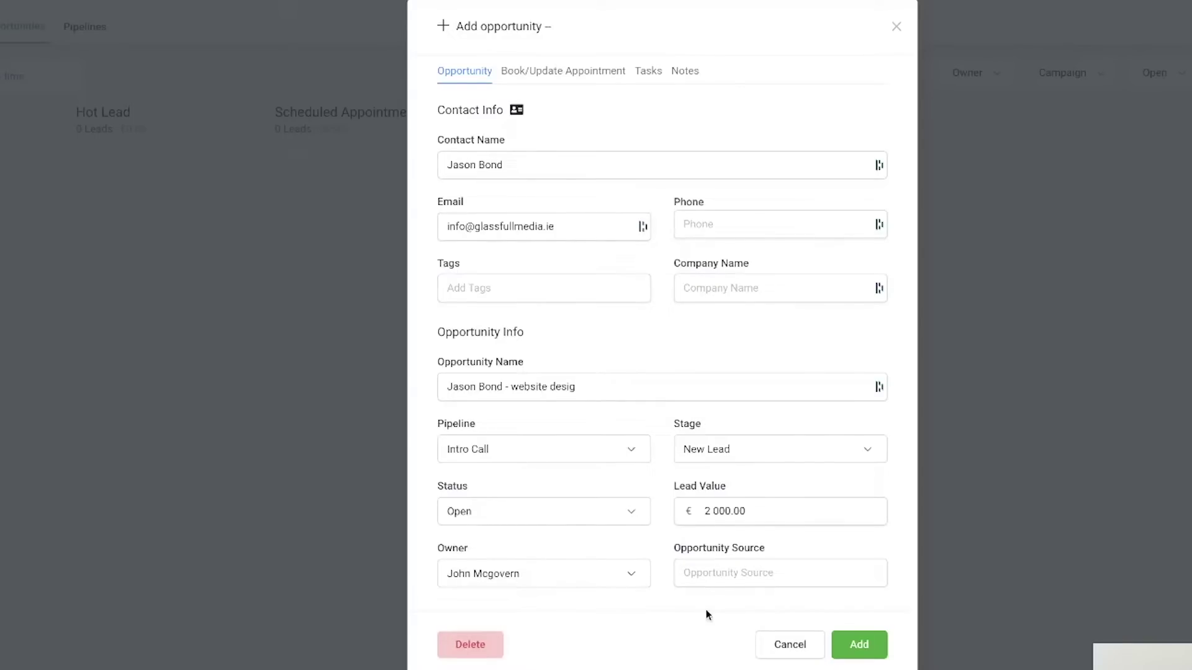
left_click(703, 572)
type("referrak")
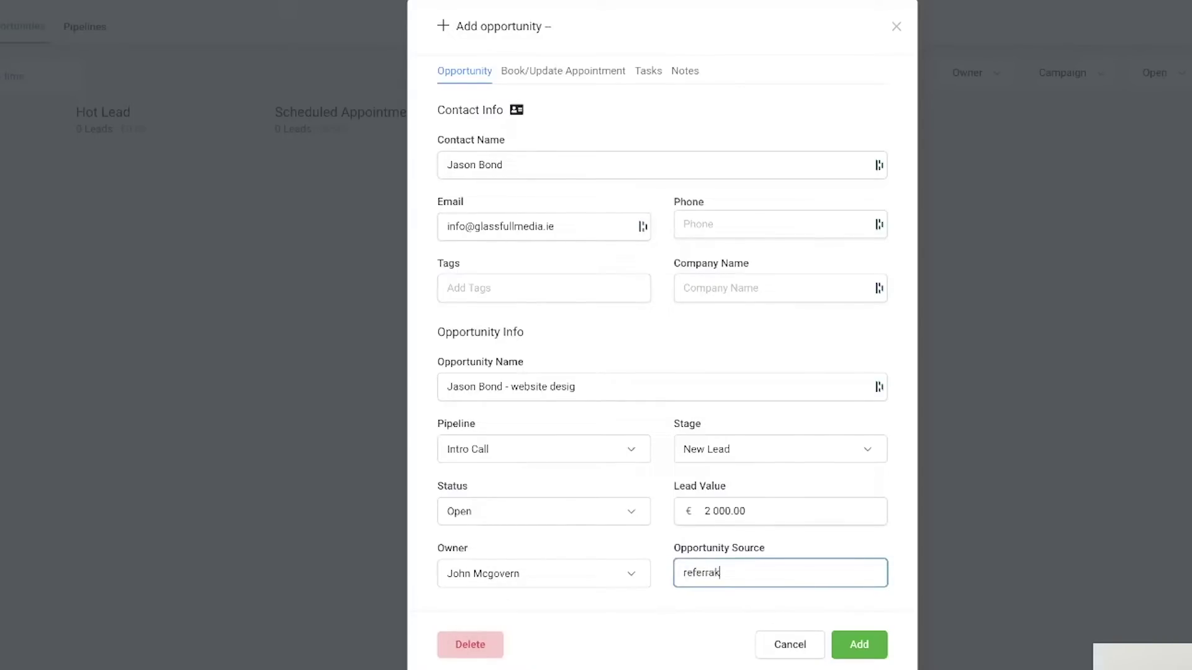
key("BackSpace")
type("l")
left_click(860, 645)
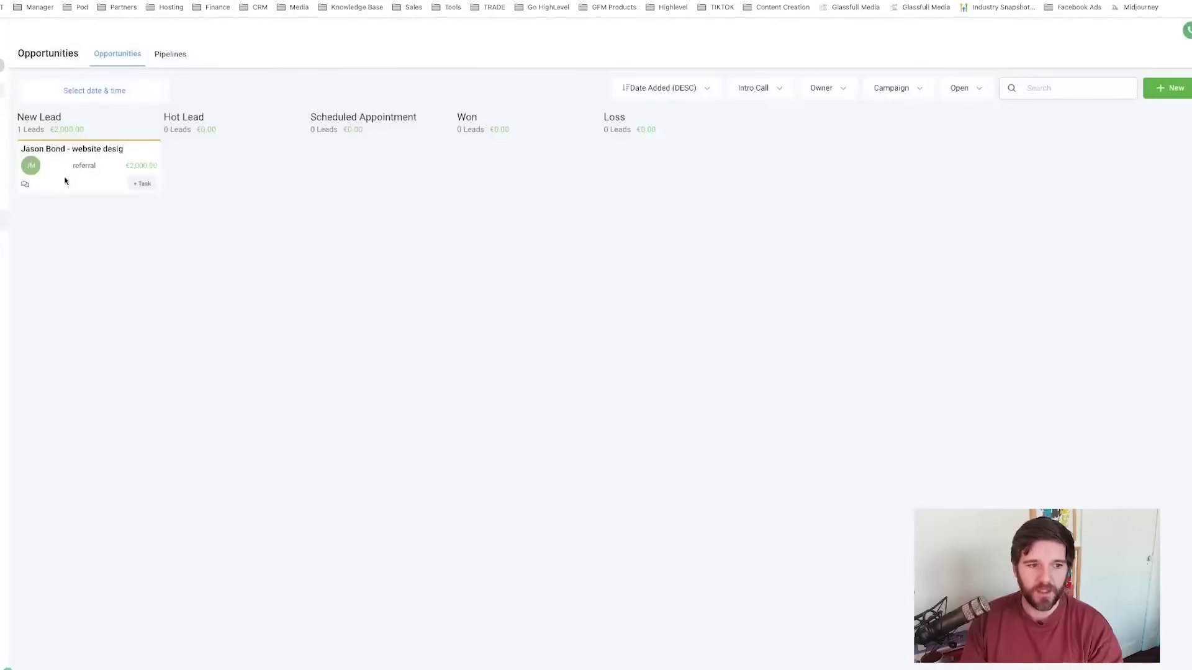
- Open the website-design opportunity, review its Appointment, Tasks and Notes tabs, then close it
left_click(64, 180)
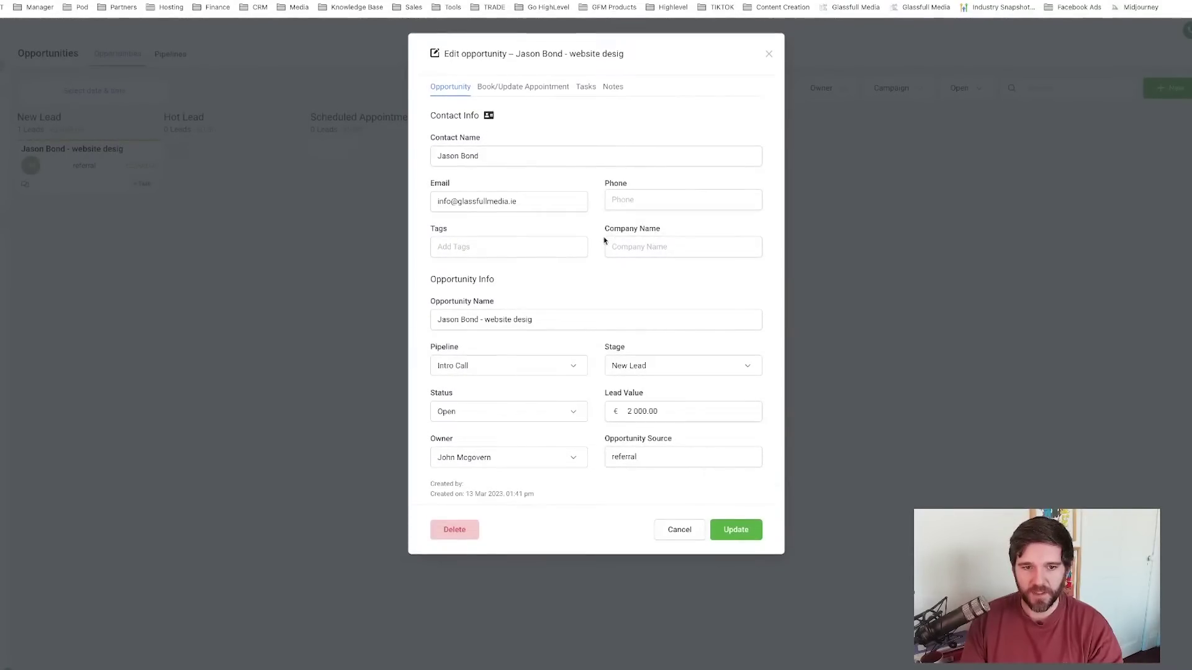
left_click_drag(521, 202, 413, 199)
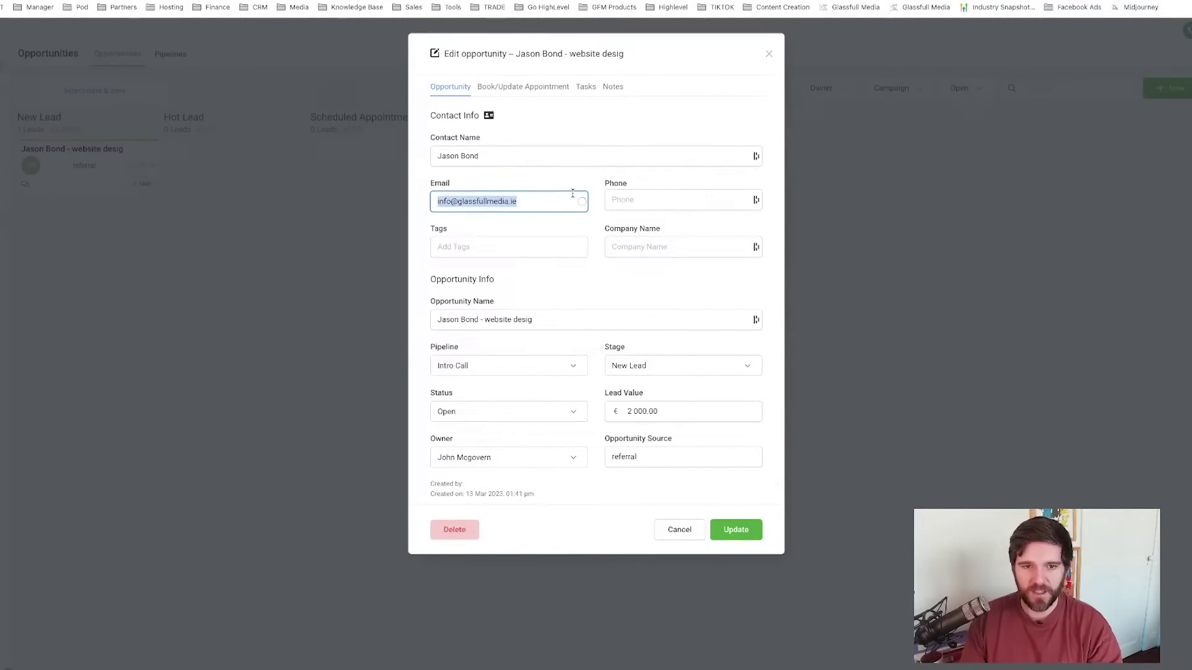
left_click(517, 90)
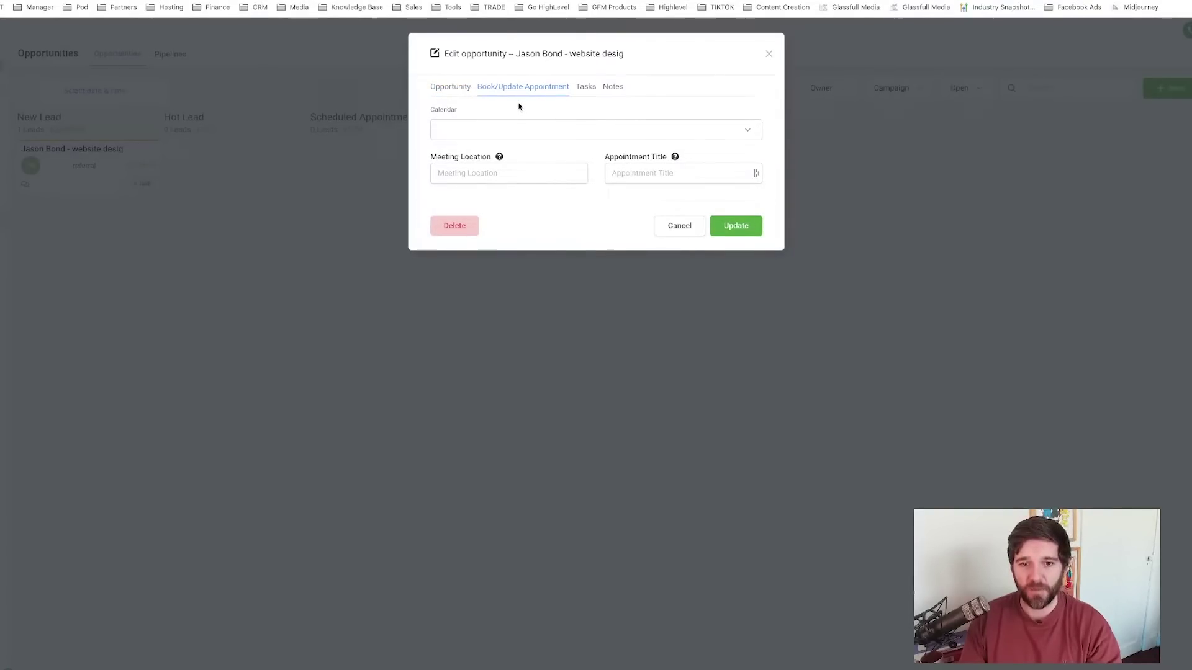
left_click(586, 90)
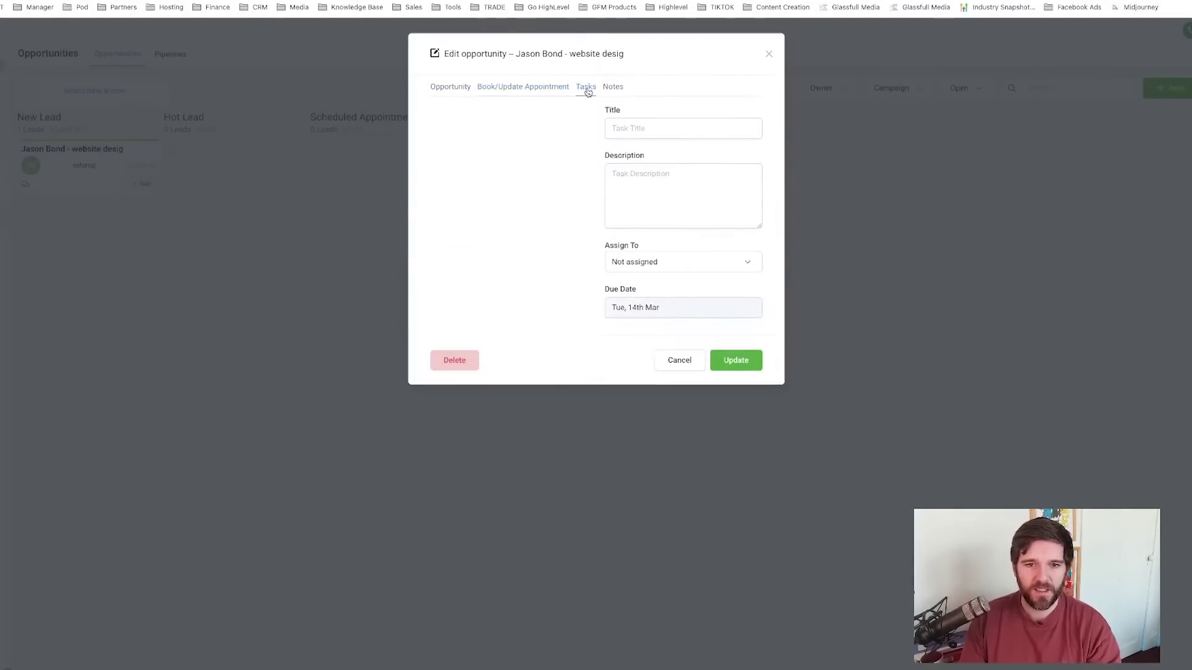
left_click(650, 133)
left_click(651, 186)
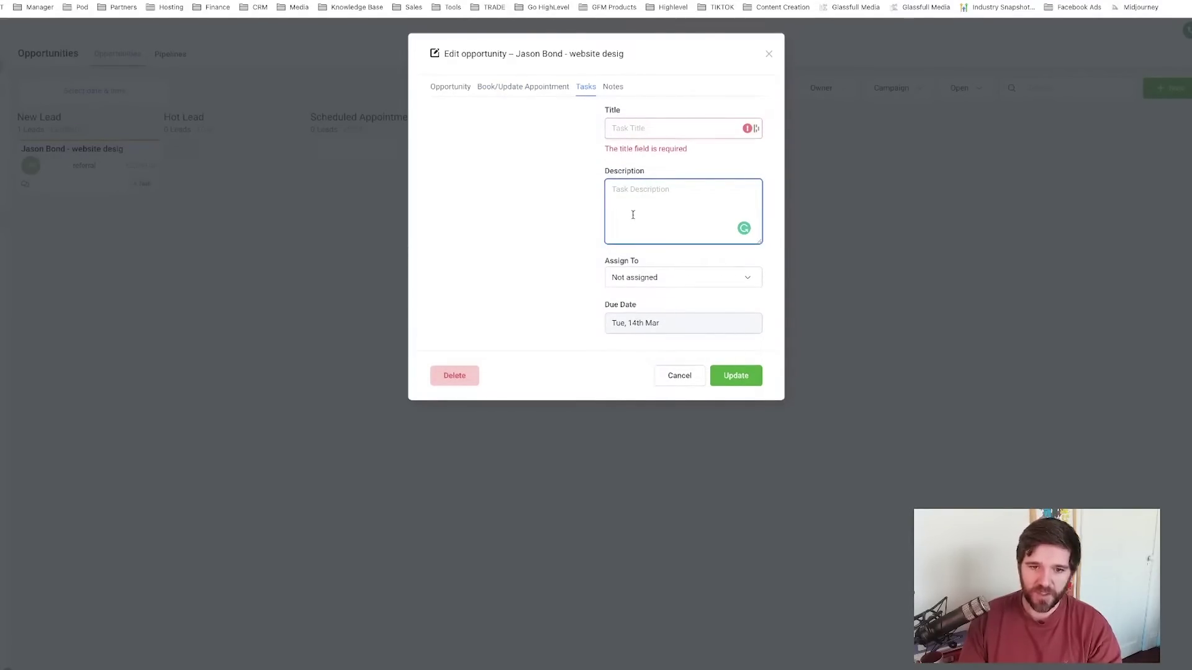
left_click(612, 88)
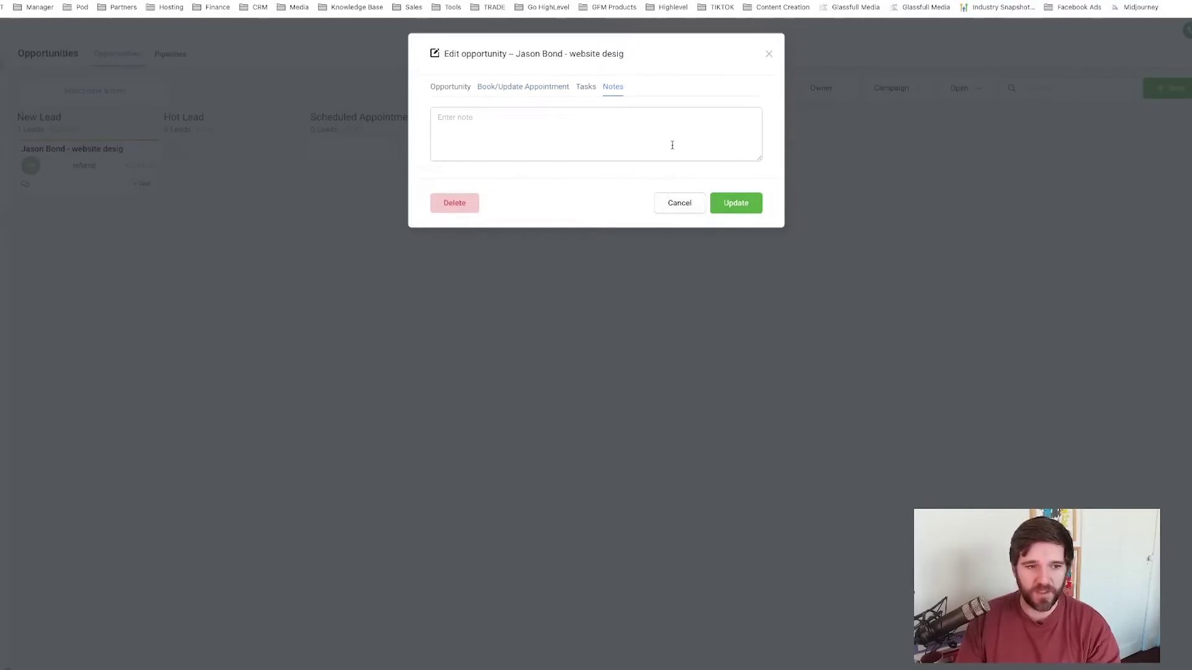
left_click(680, 203)
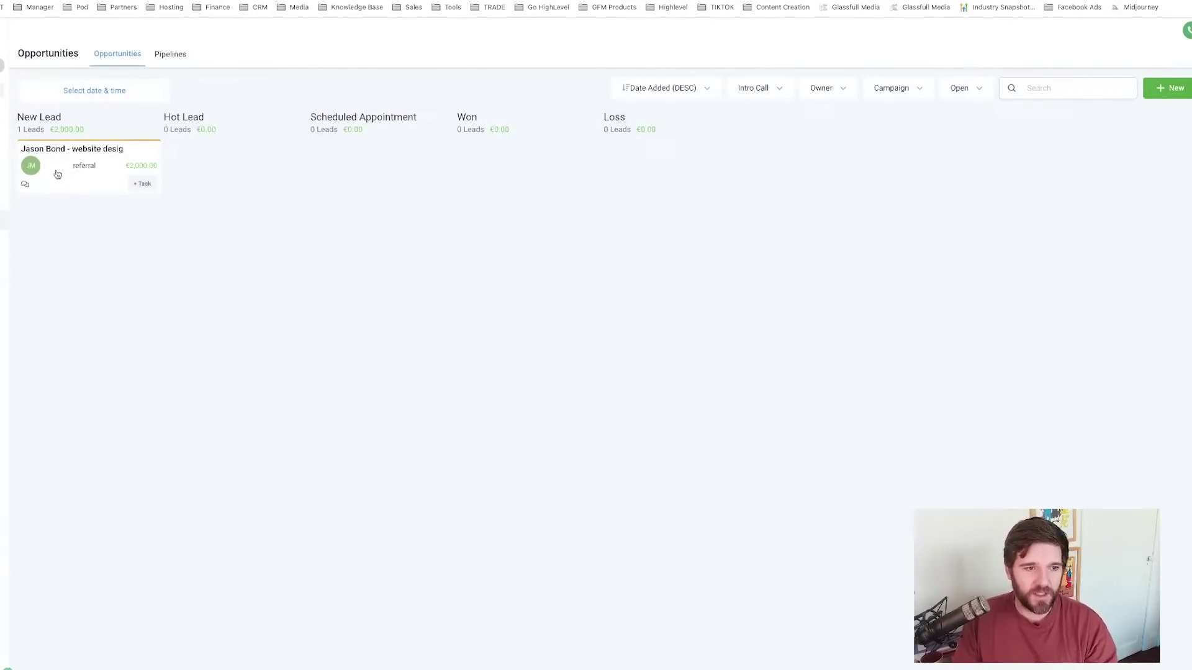
- Drag the opportunity card from New Lead through Hot Lead into Scheduled Appointment
left_click_drag(57, 174, 195, 166)
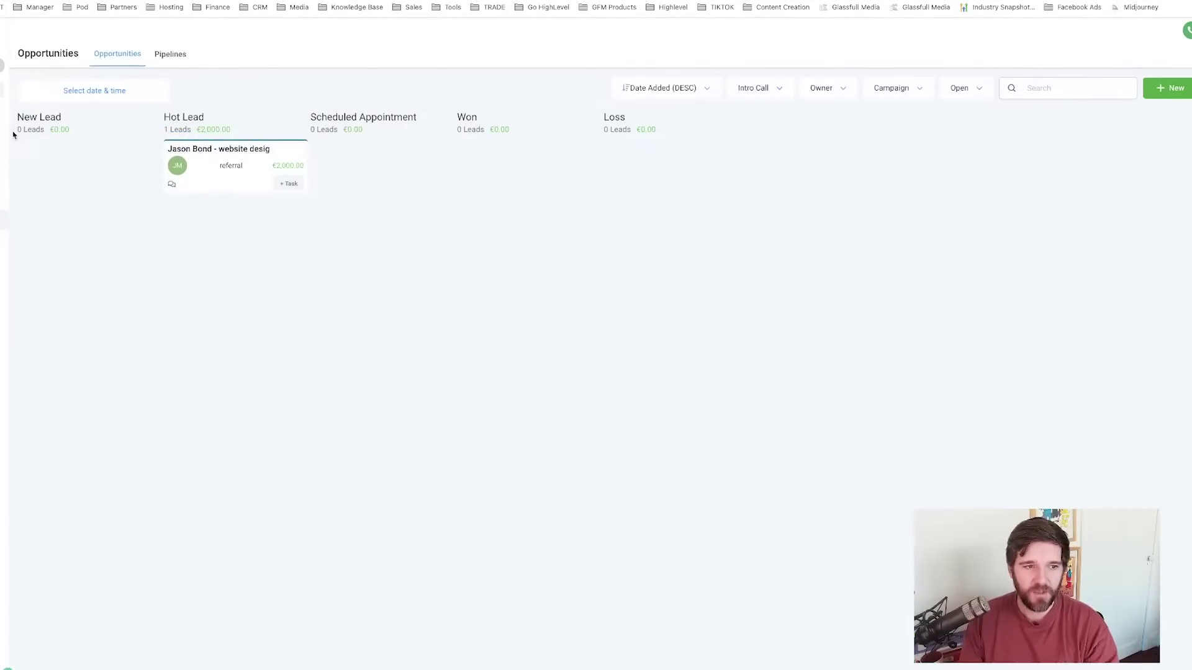
mouse_move(13, 132)
left_mouse_down()
mouse_move(248, 130)
mouse_move(163, 115)
left_mouse_up()
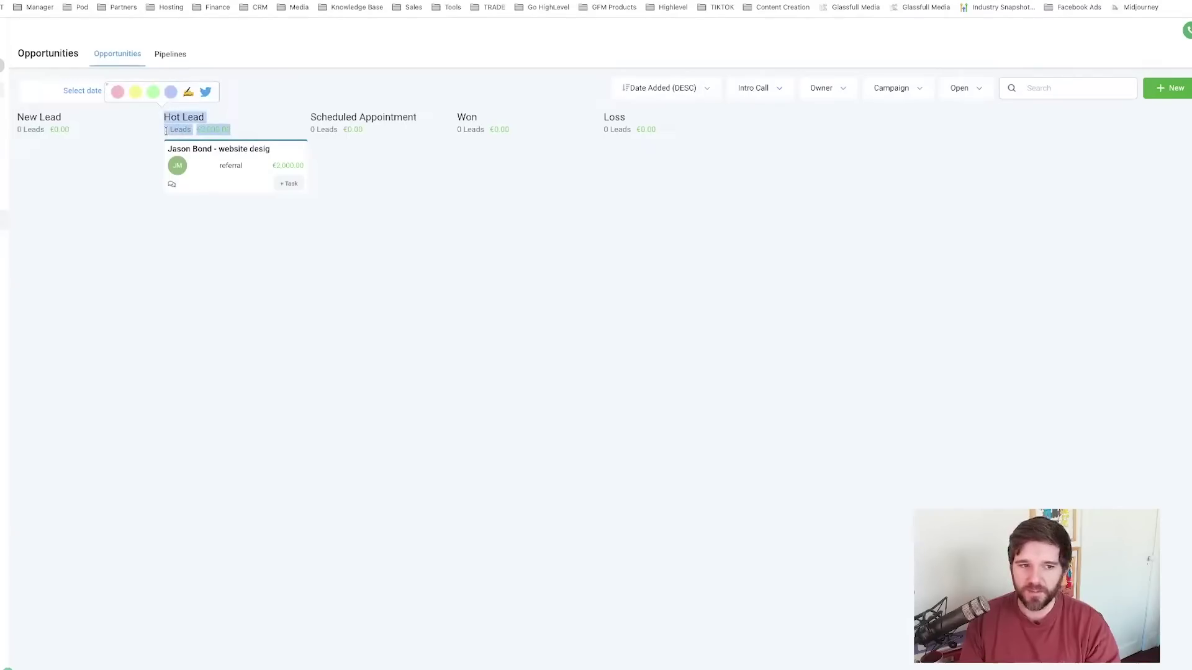
left_click(164, 130)
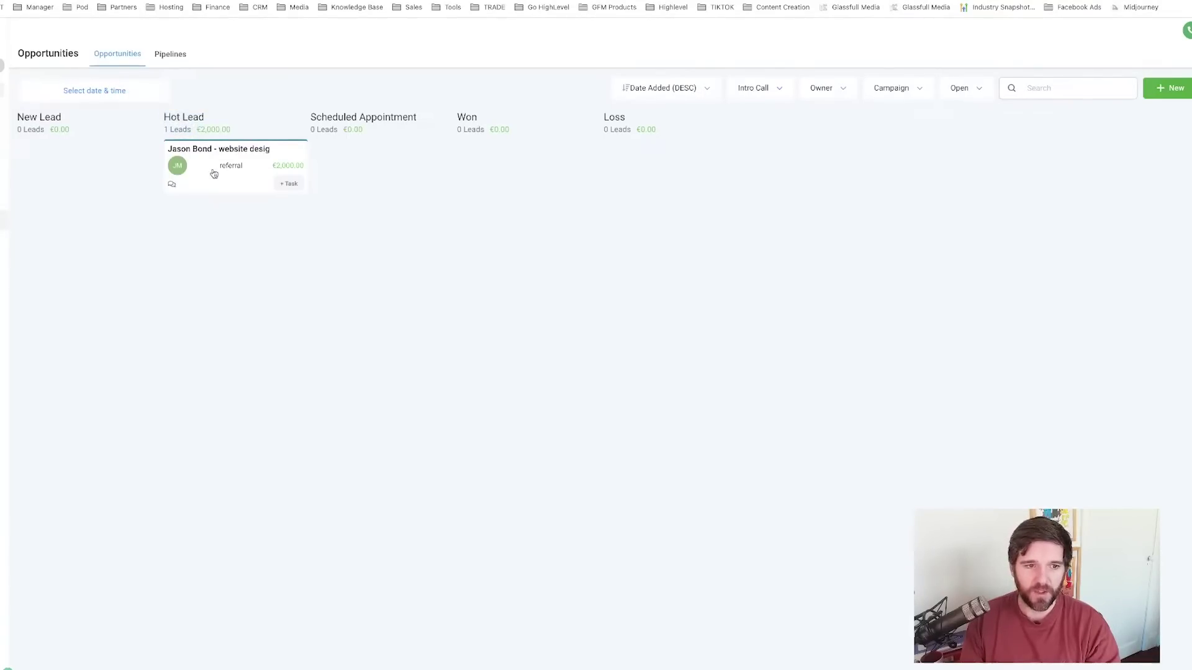
left_click_drag(214, 173, 363, 152)
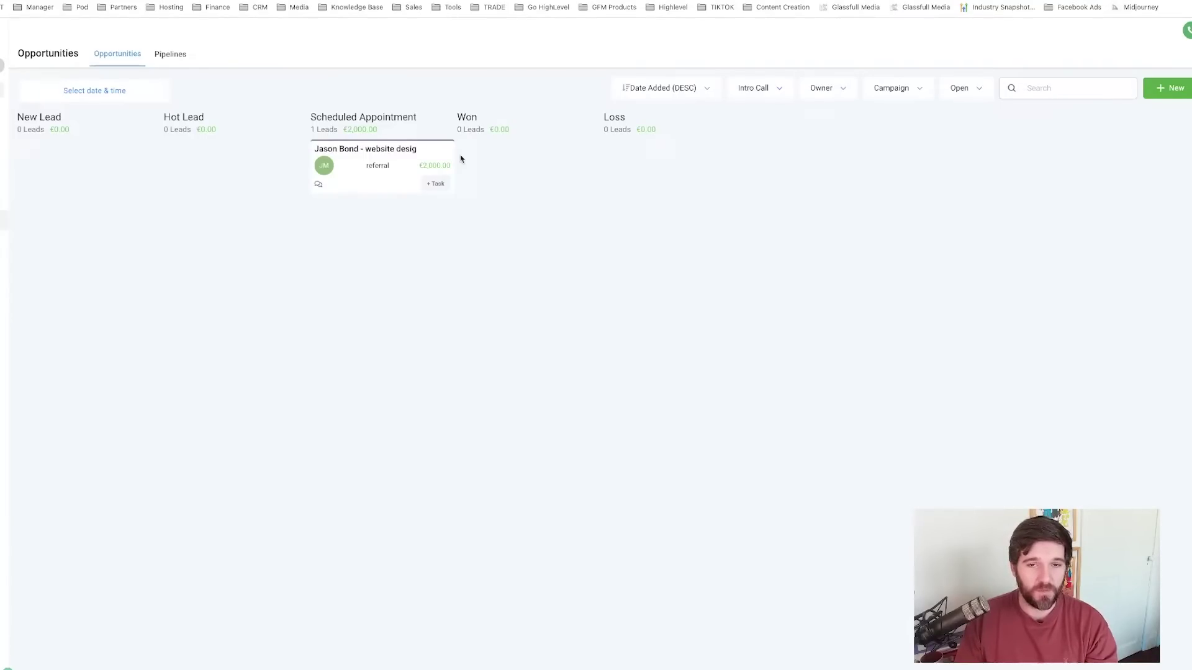
- Open the opportunity and go to its contact's detail page
left_click(346, 166)
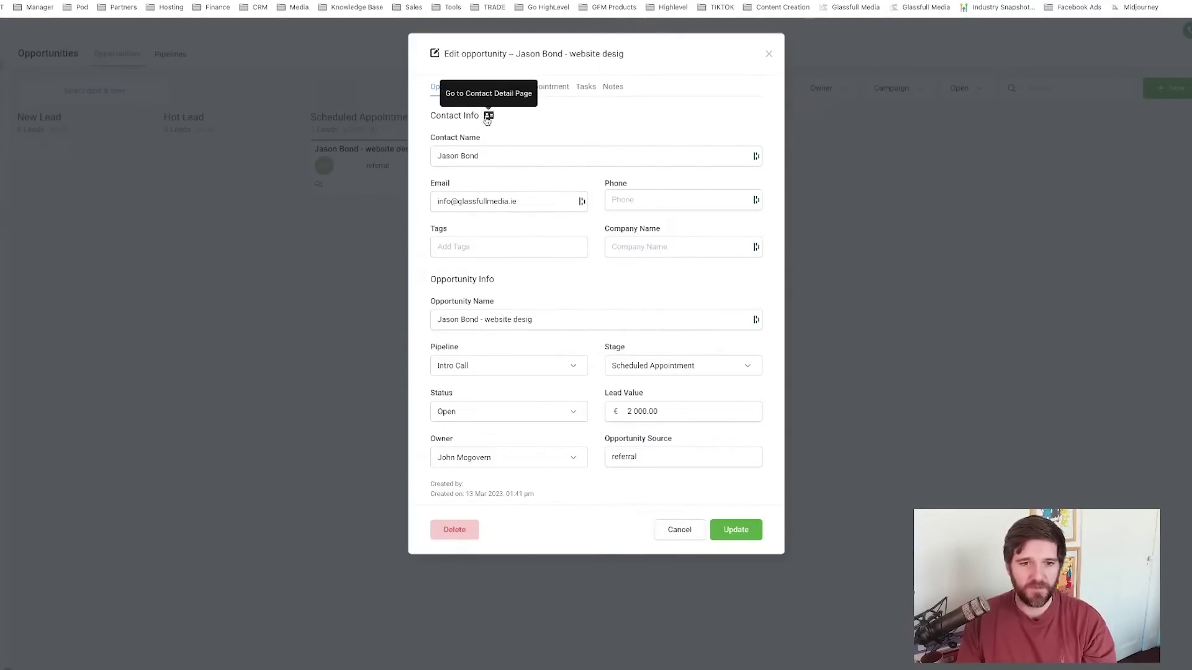
left_click(488, 116)
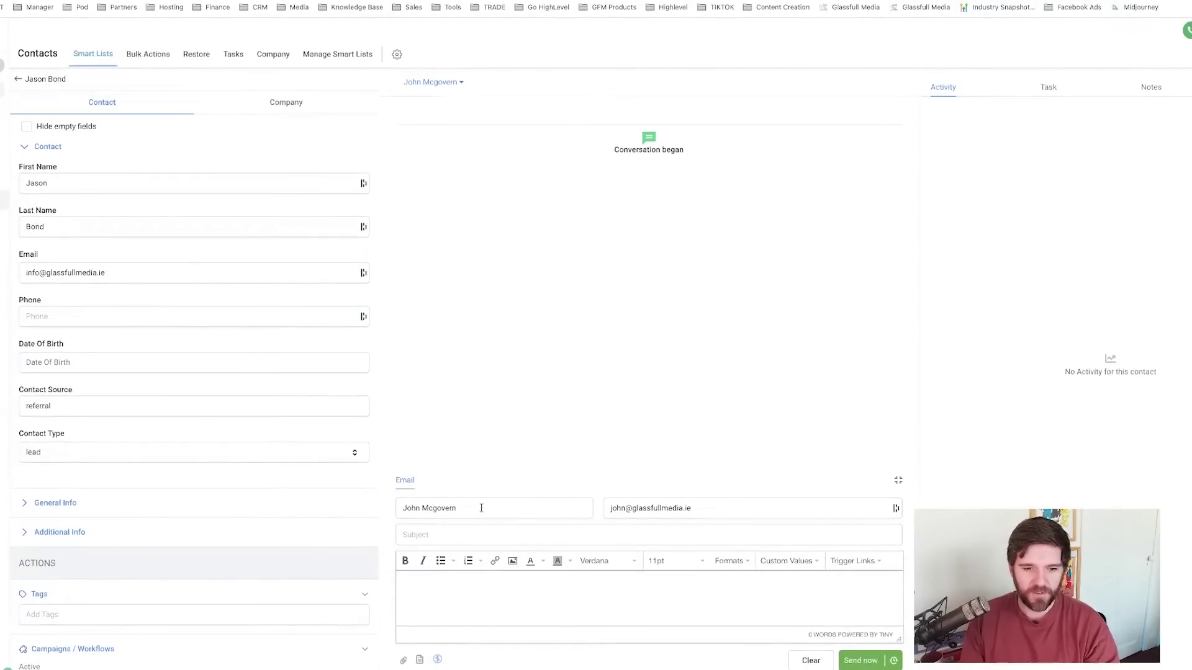
- Save the contact's phone number and switch the message composer to SMS
left_click(223, 319)
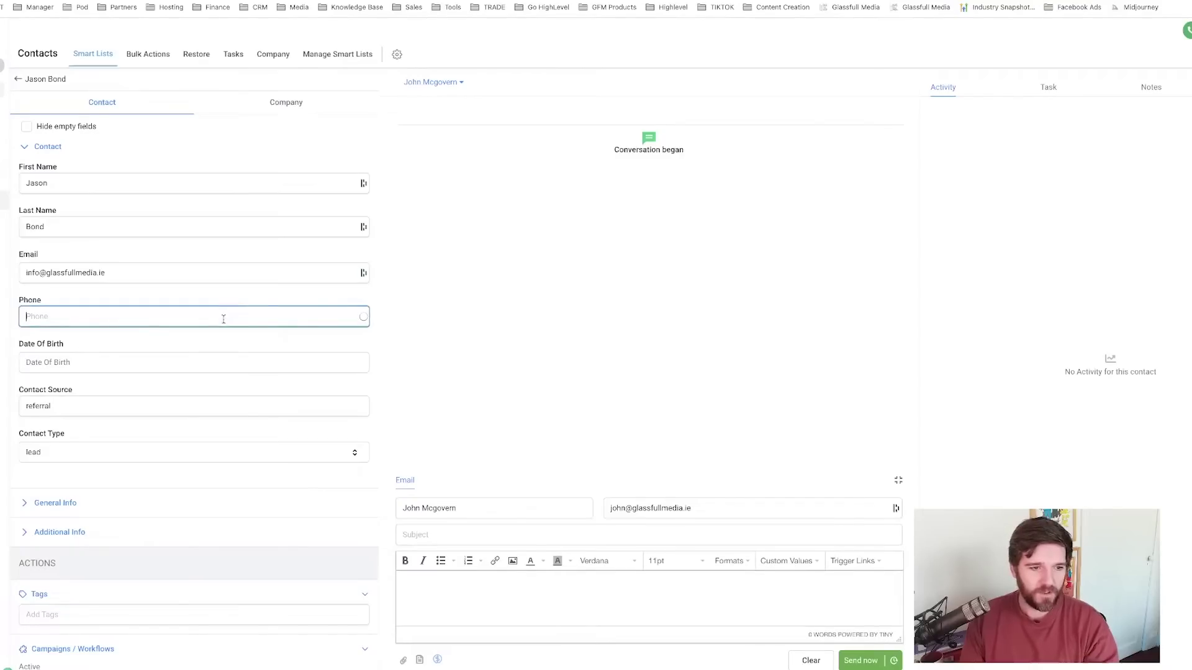
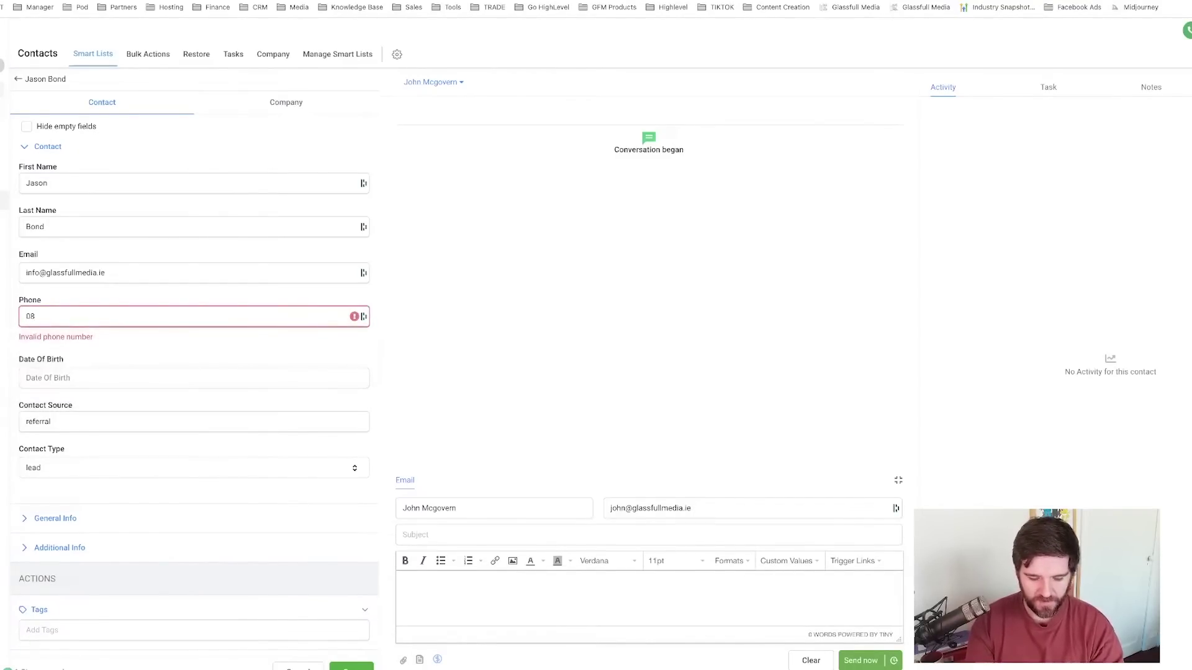
key("Tab")
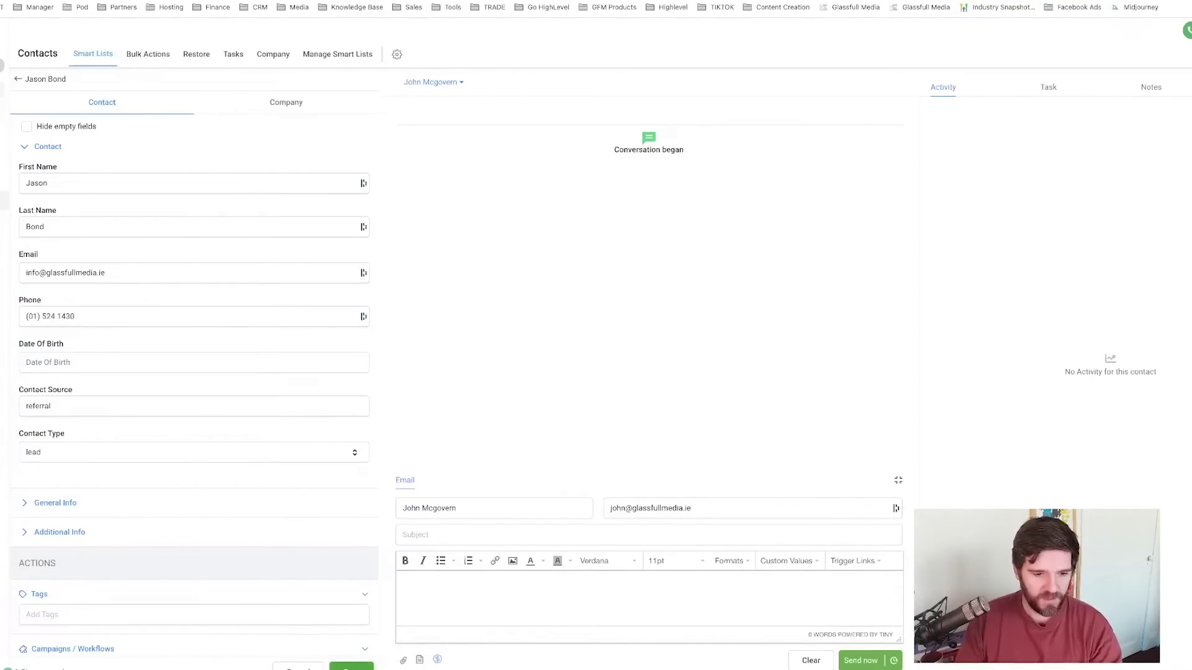
left_click(351, 666)
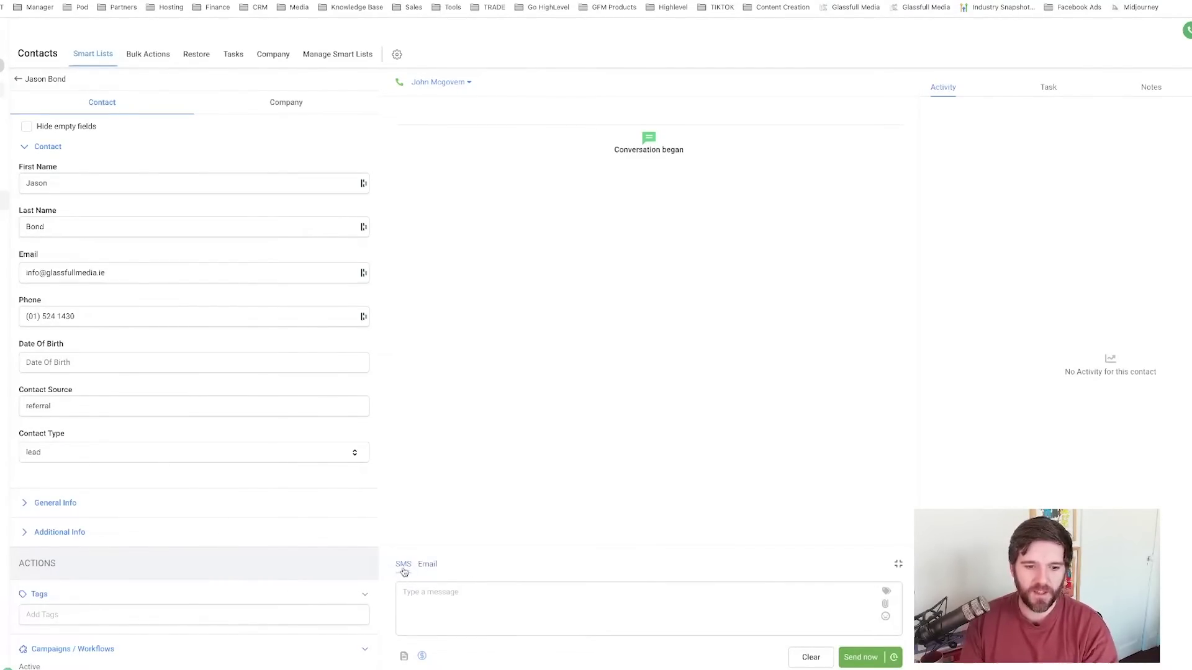
left_click(428, 566)
left_click(404, 481)
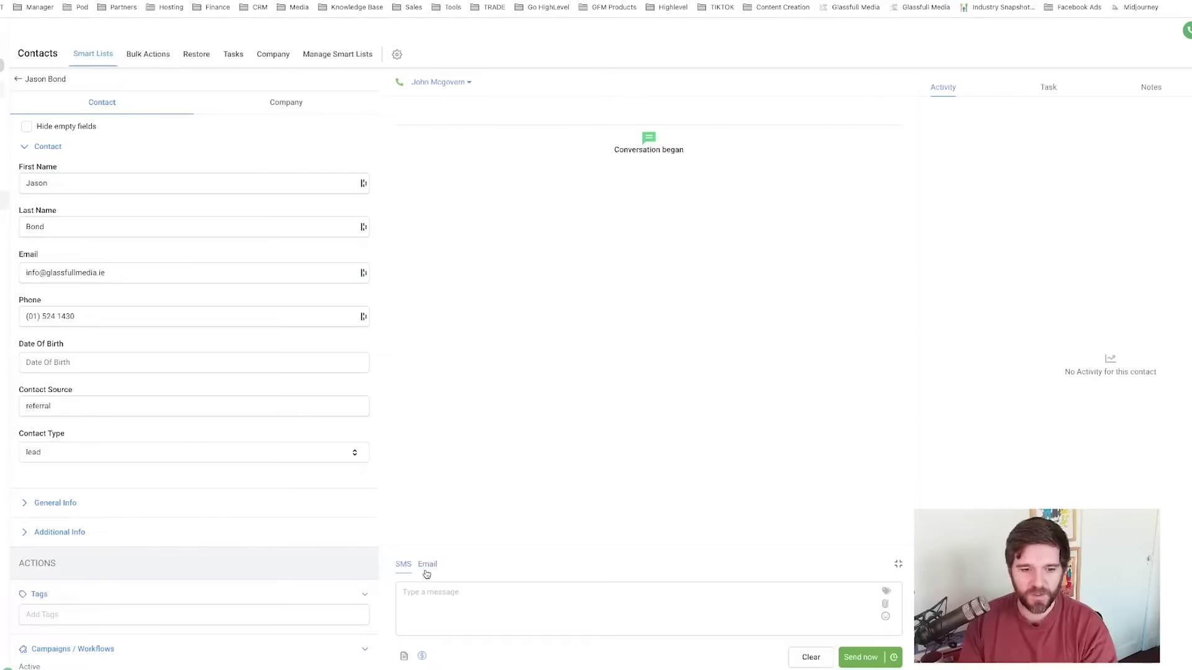
- Write a short greeting SMS and schedule it for 16 Mar 2023 at 12:30 PM
left_click(445, 606)
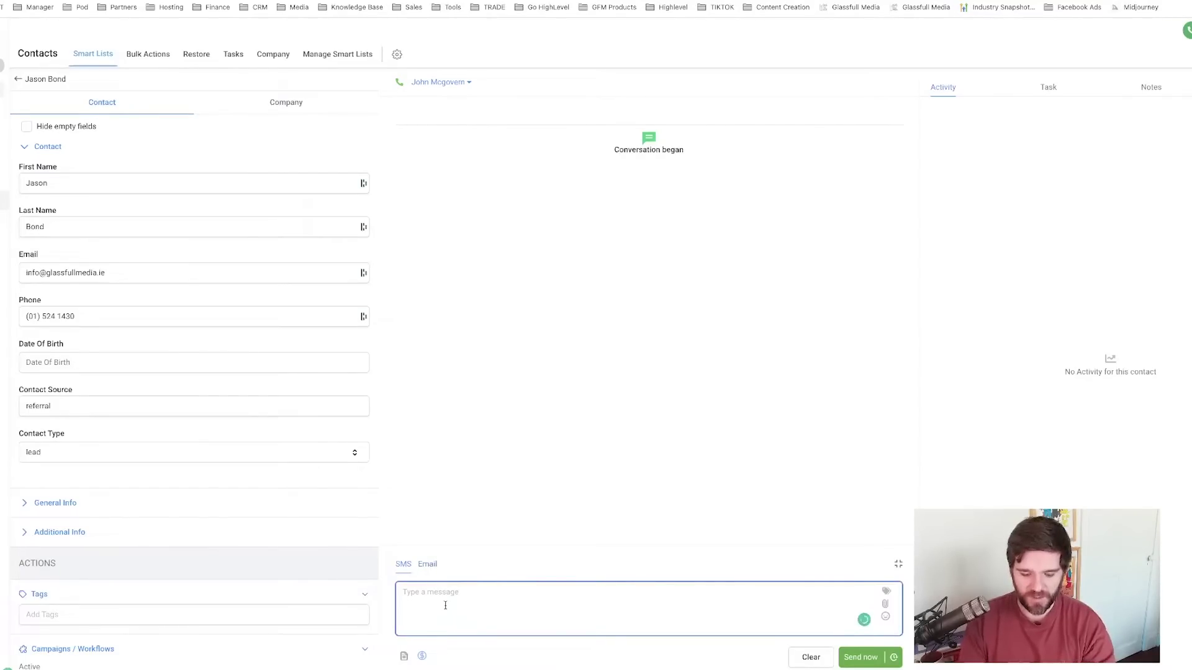
type("Hey Jason")
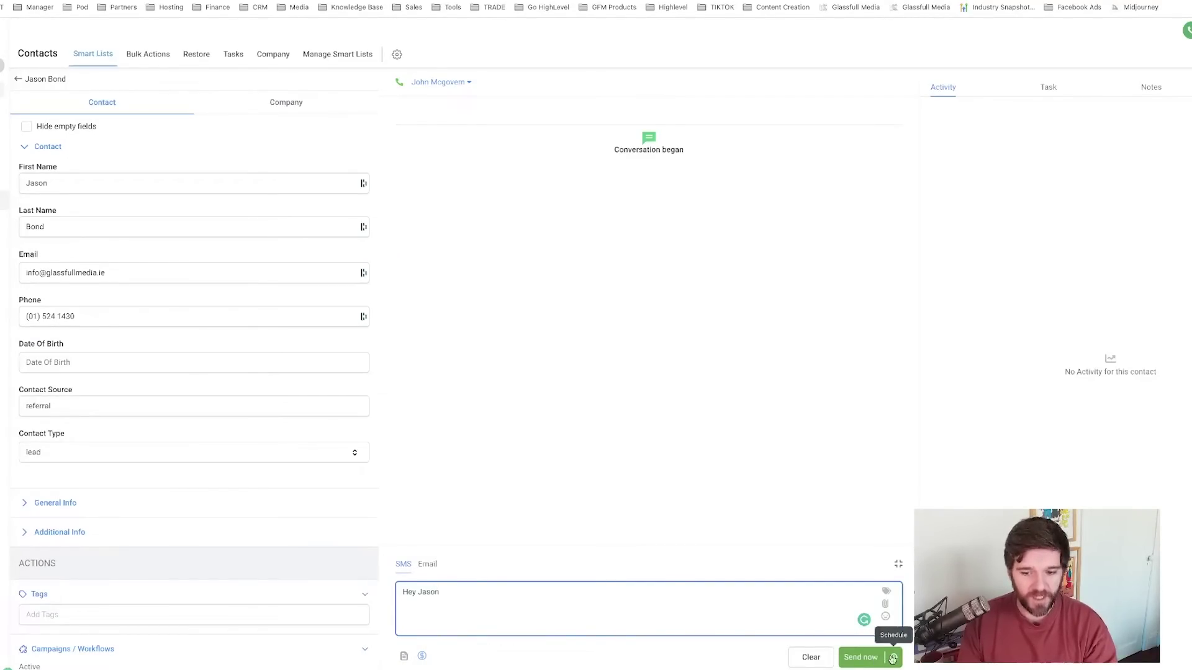
left_click(894, 657)
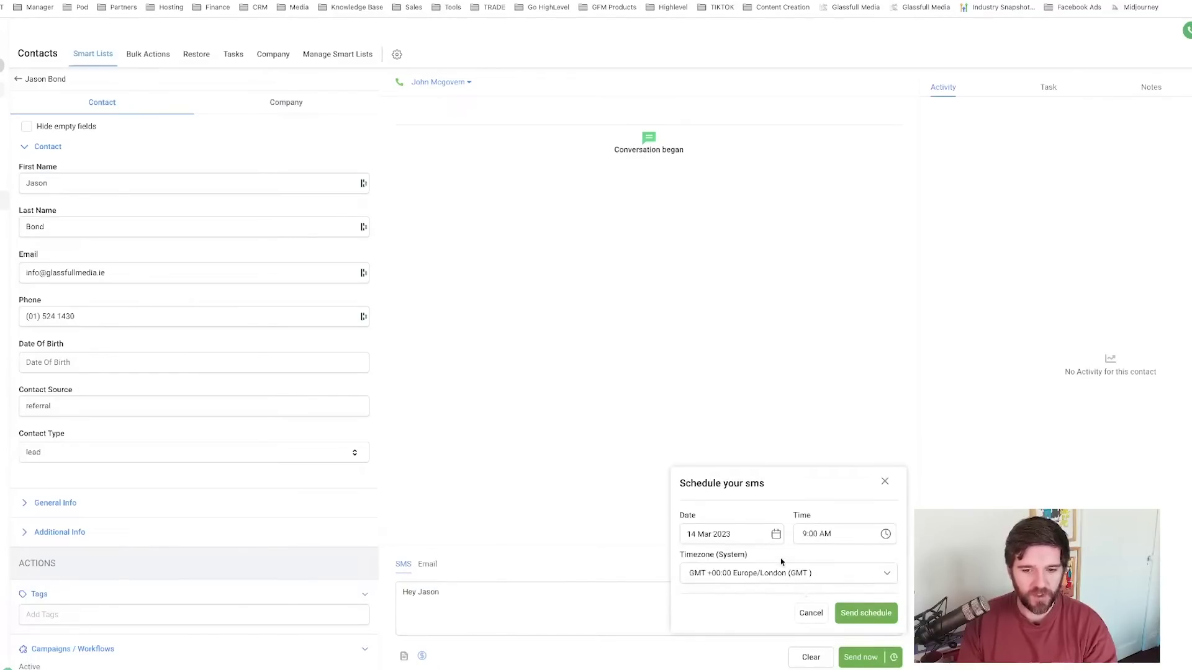
left_click(761, 538)
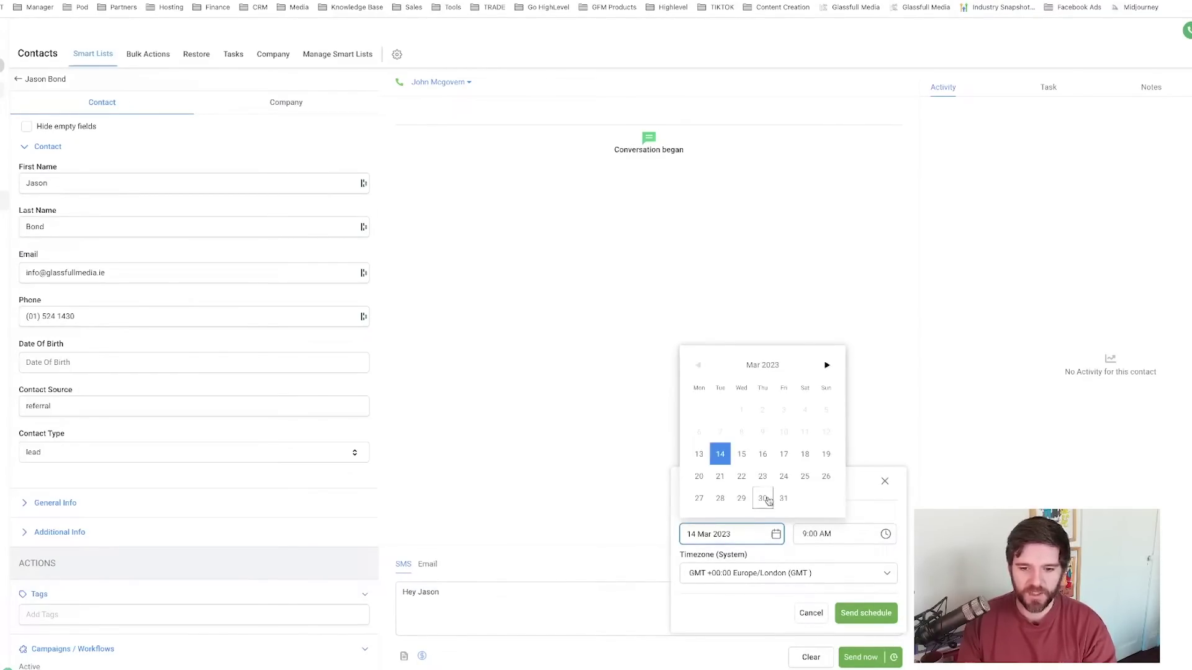
left_click(763, 454)
left_click(844, 544)
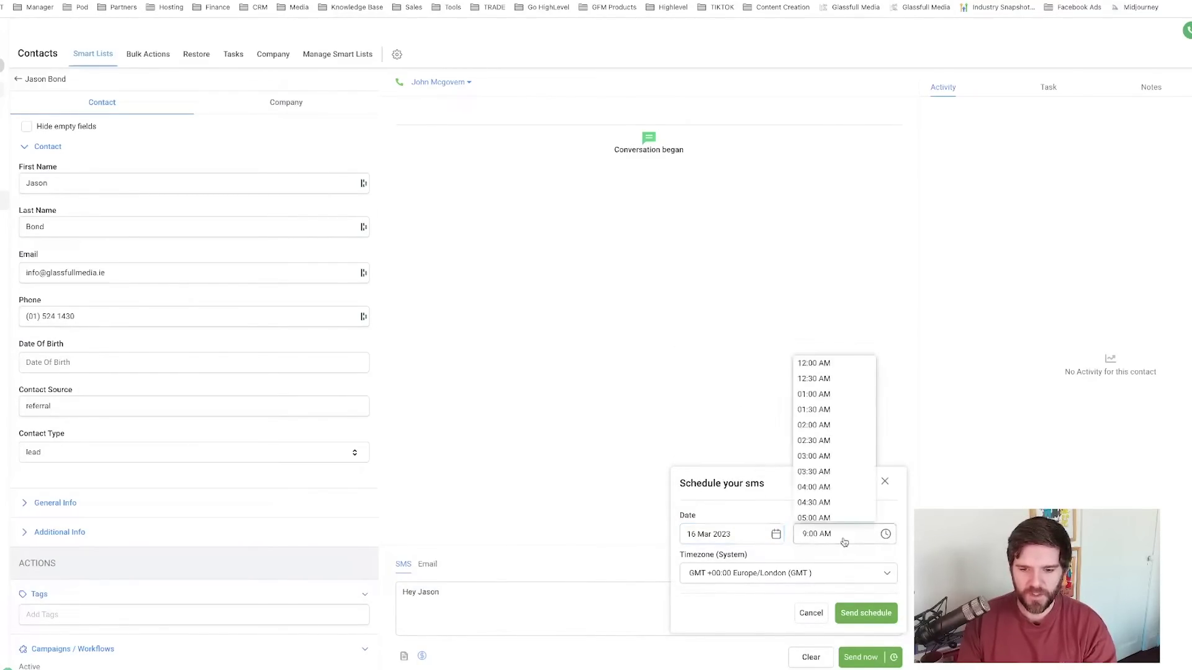
scroll(832, 434, "down", 3)
left_click(825, 479)
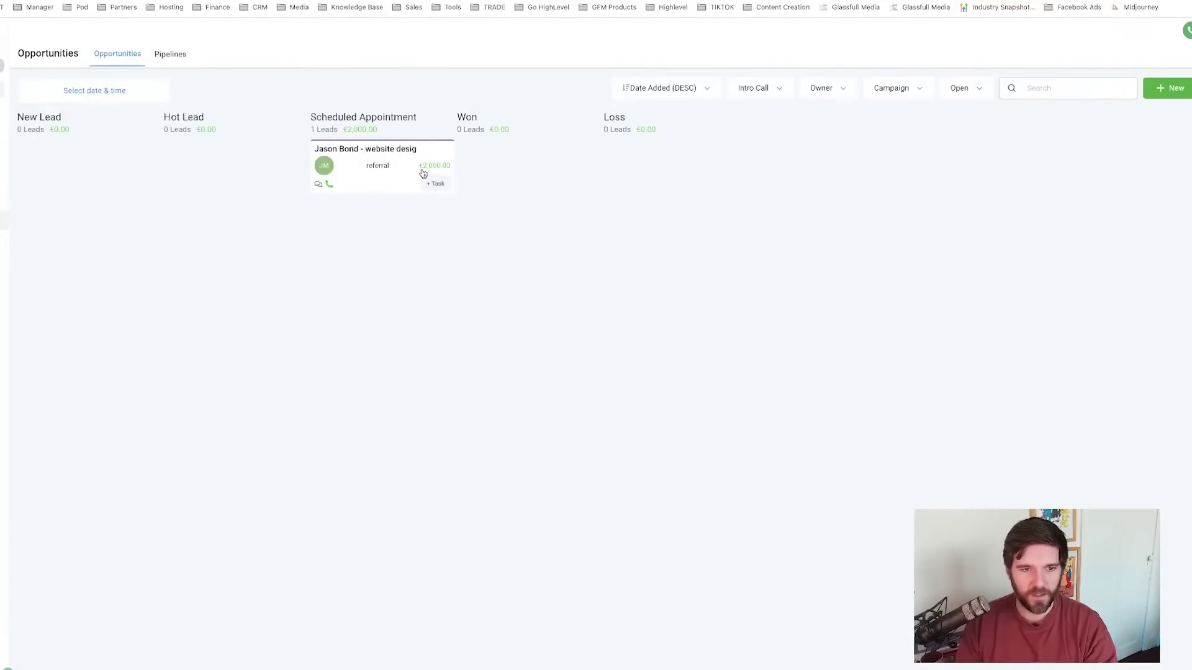
- Open the contact's conversation and enter the email subject 'Follow up email'
left_click(319, 185)
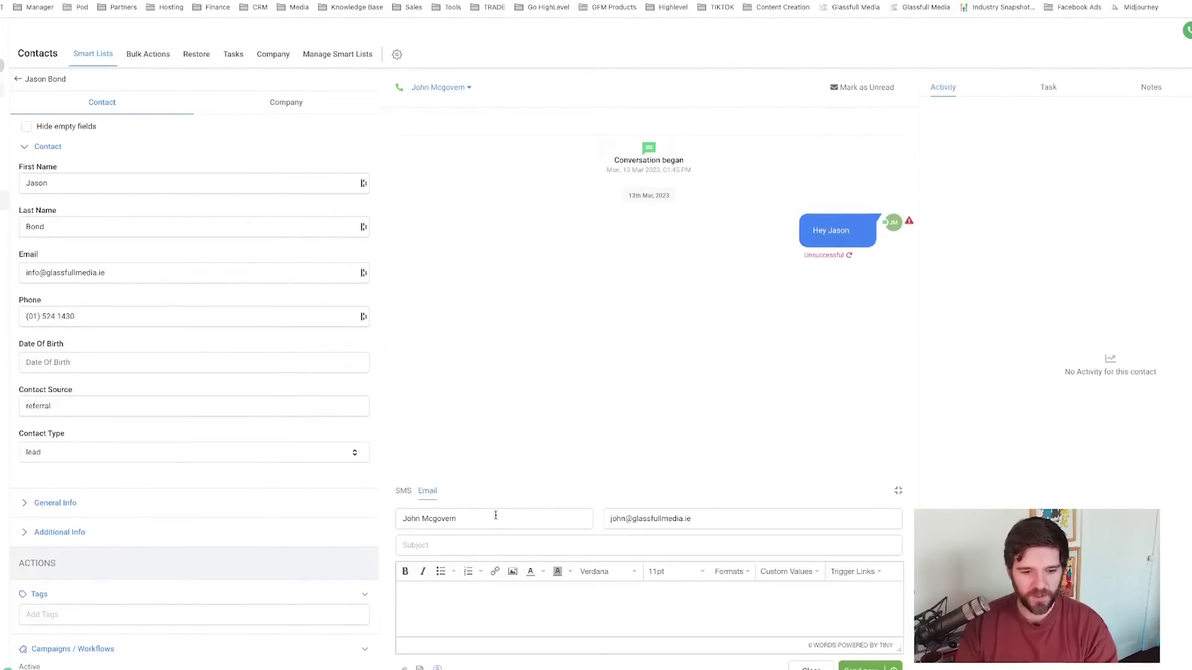
left_click(464, 545)
type("Follo")
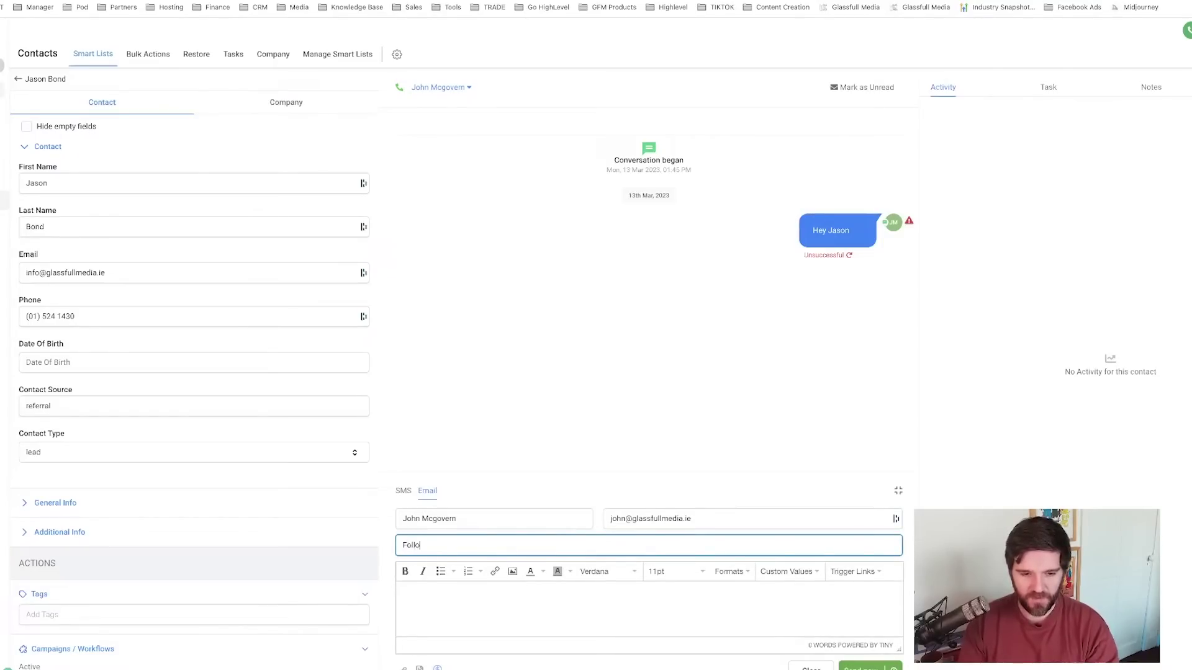
type("w up email")
key("Tab")
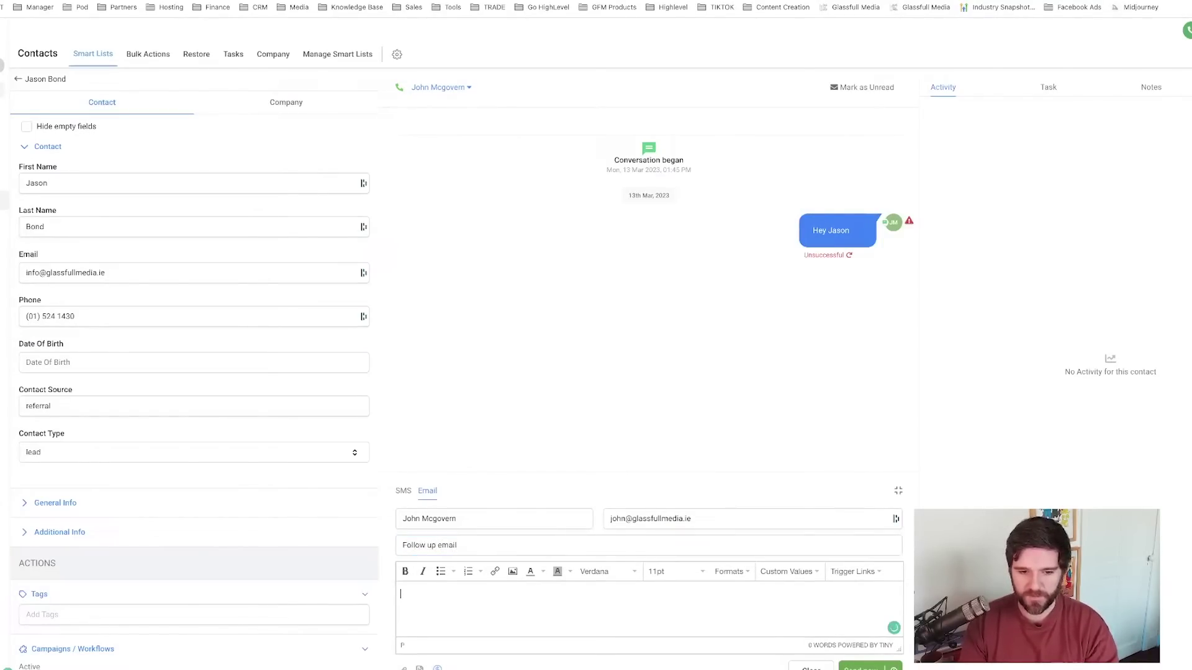
- Write a greeting with 'Explain here.' as the email body and send it
type("Hi John")
key("Return")
key("Return")
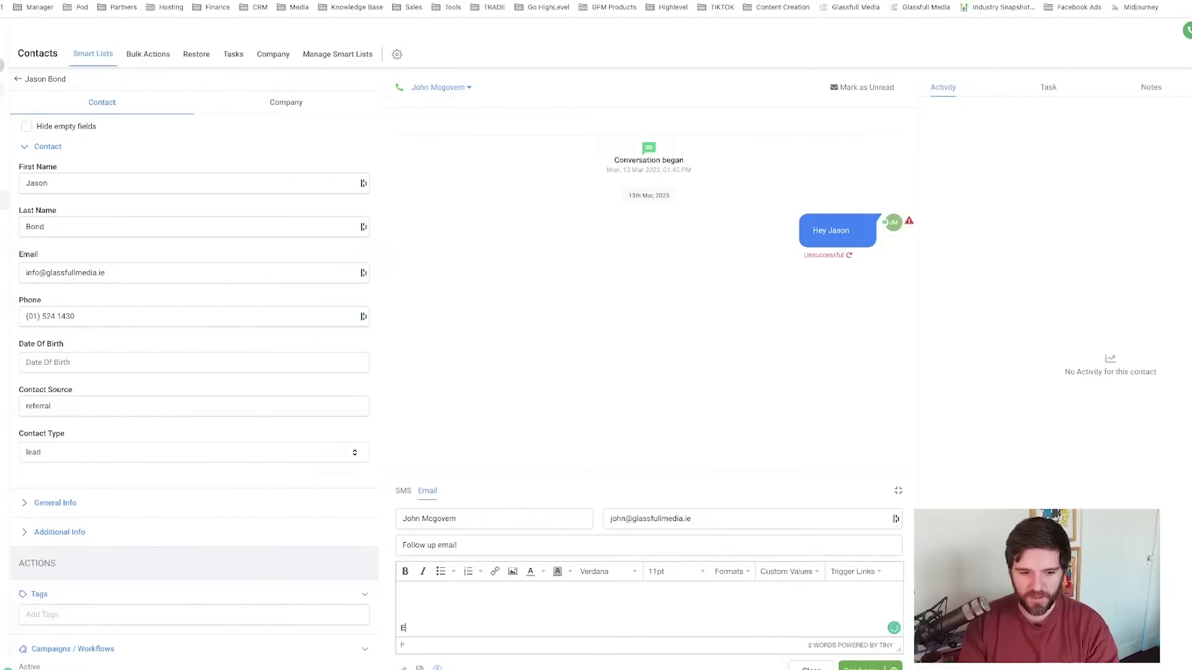
type("Explain here.")
key("Return")
key("Return")
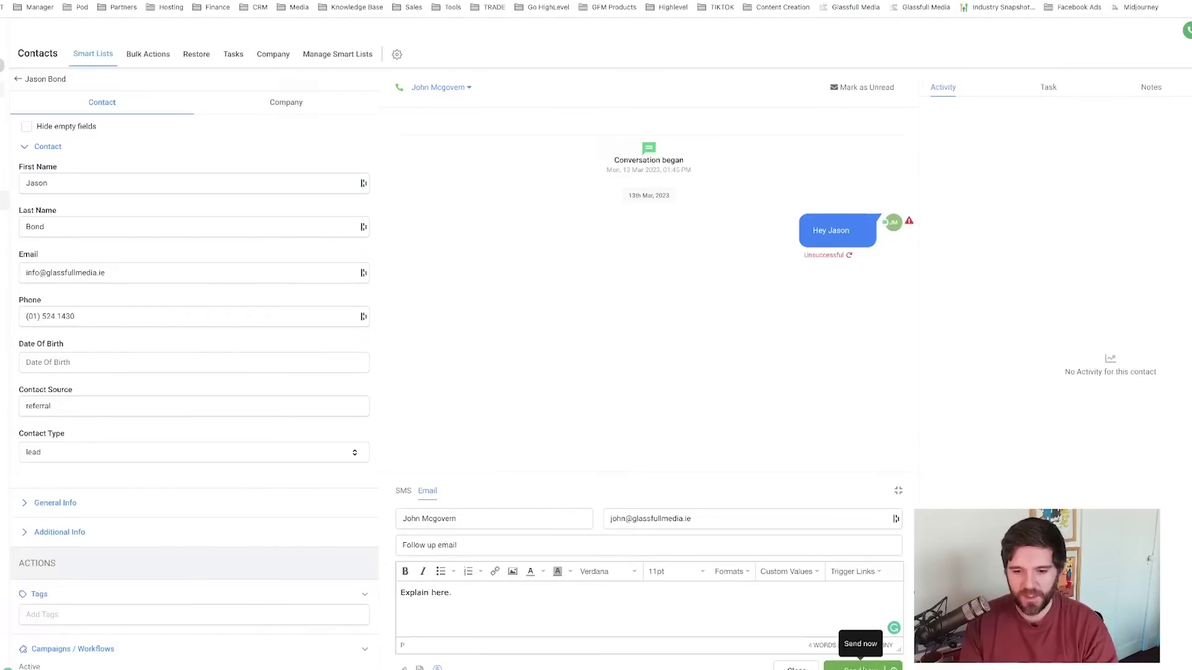
left_click(860, 667)
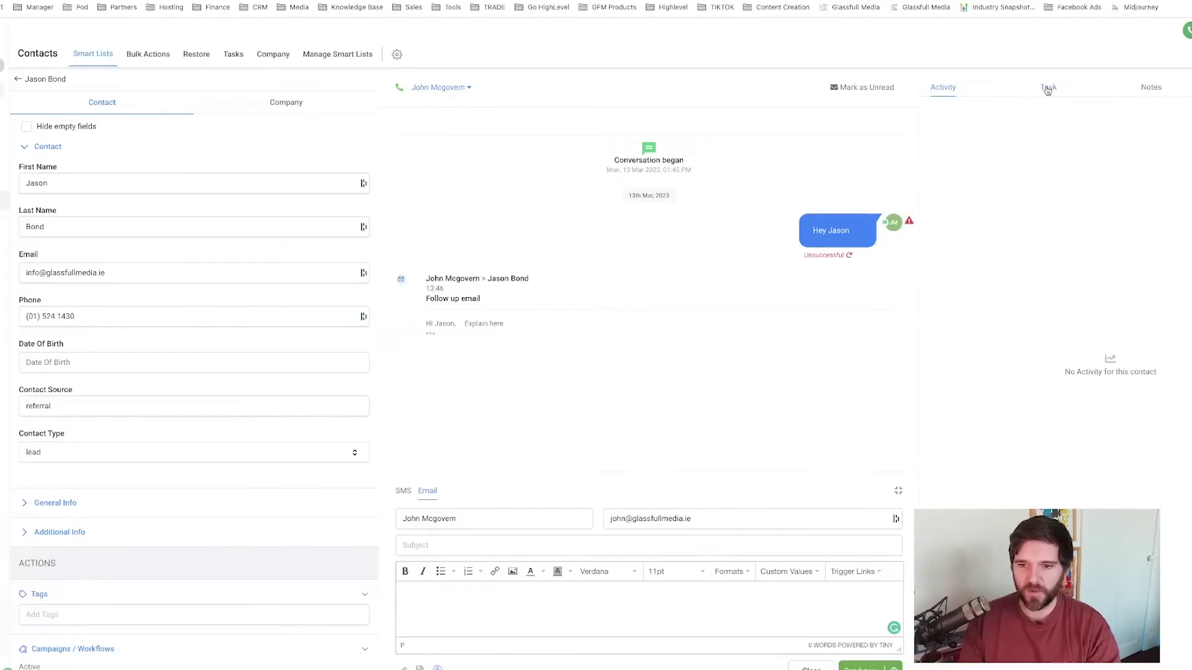
- Add a call task about Facebook ads due 15 March 2023 08:00, then mark it complete
left_click(1048, 90)
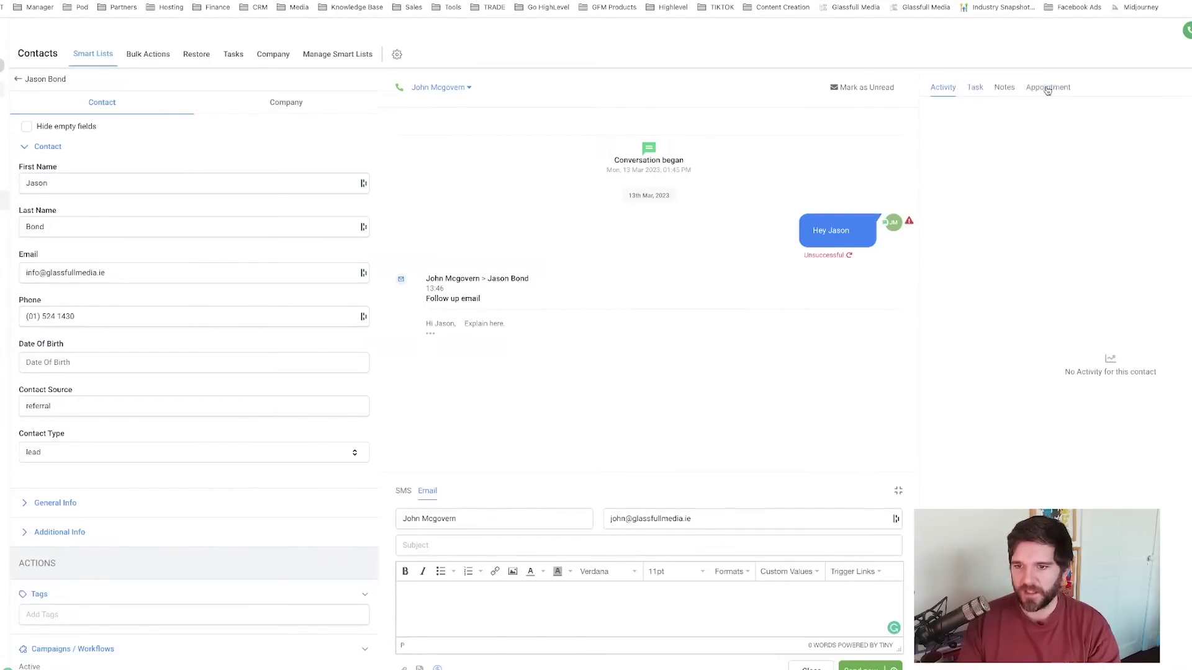
left_click(975, 88)
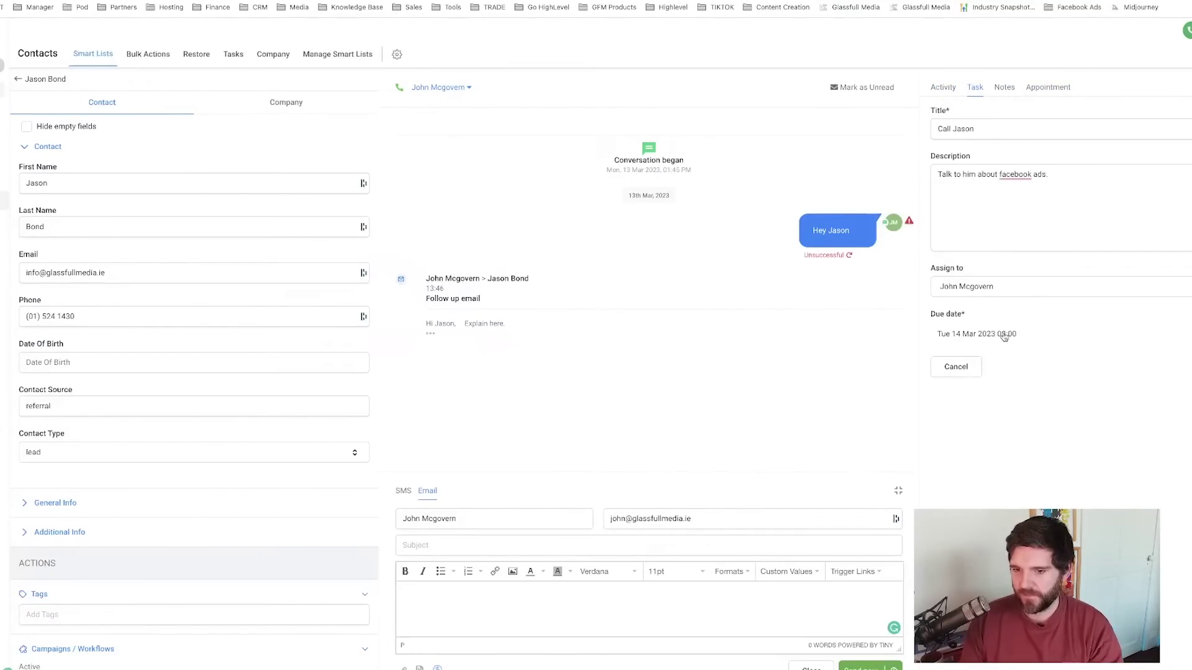
left_click(1004, 335)
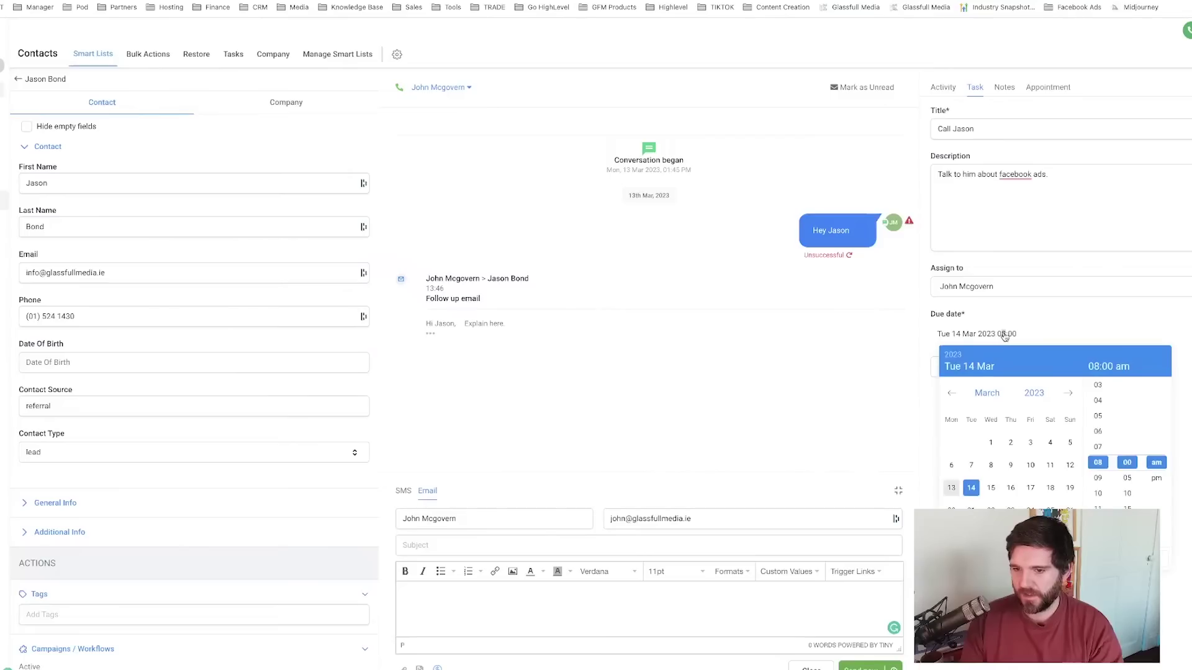
left_click(990, 491)
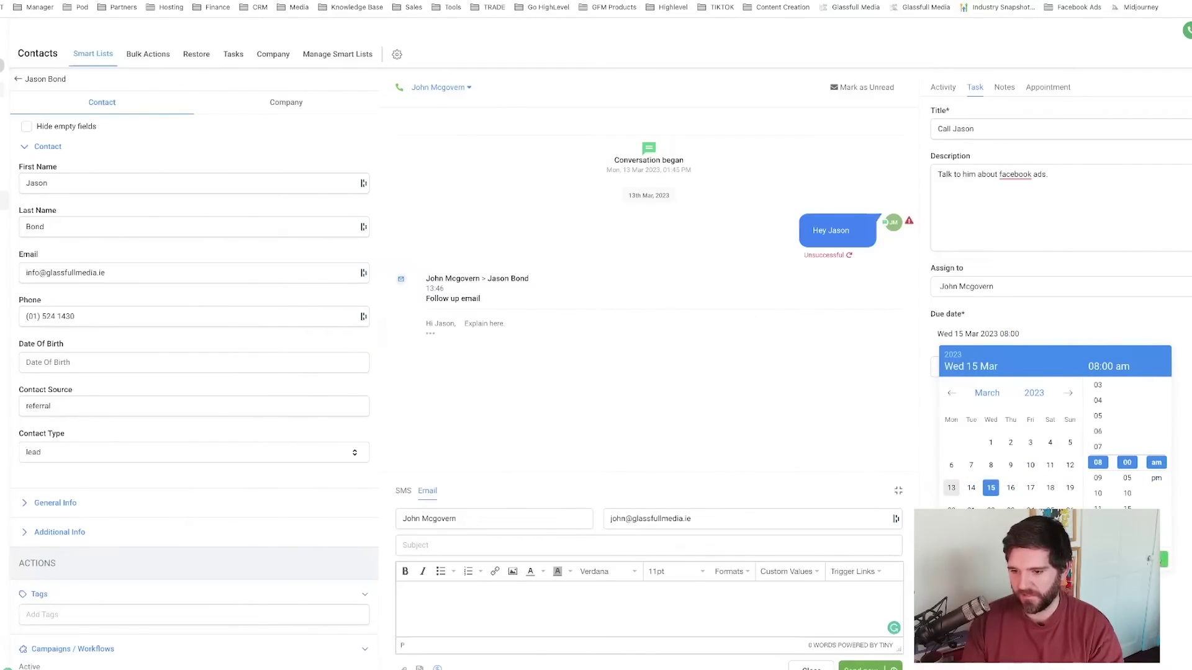
left_click(1164, 560)
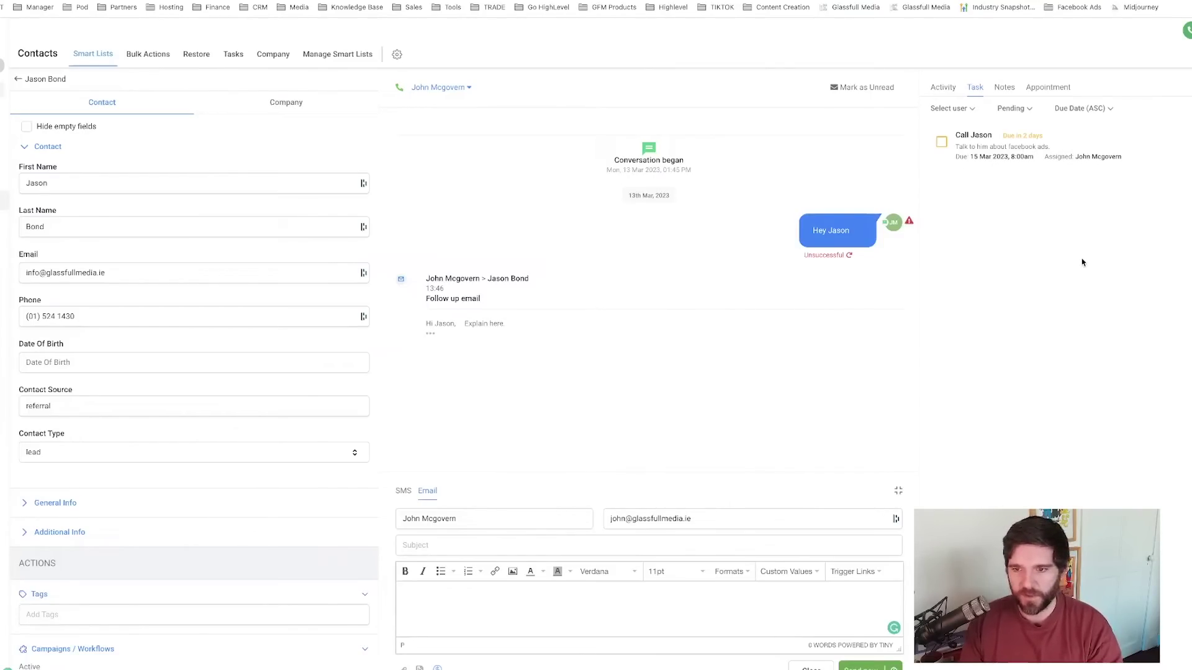
left_click(943, 145)
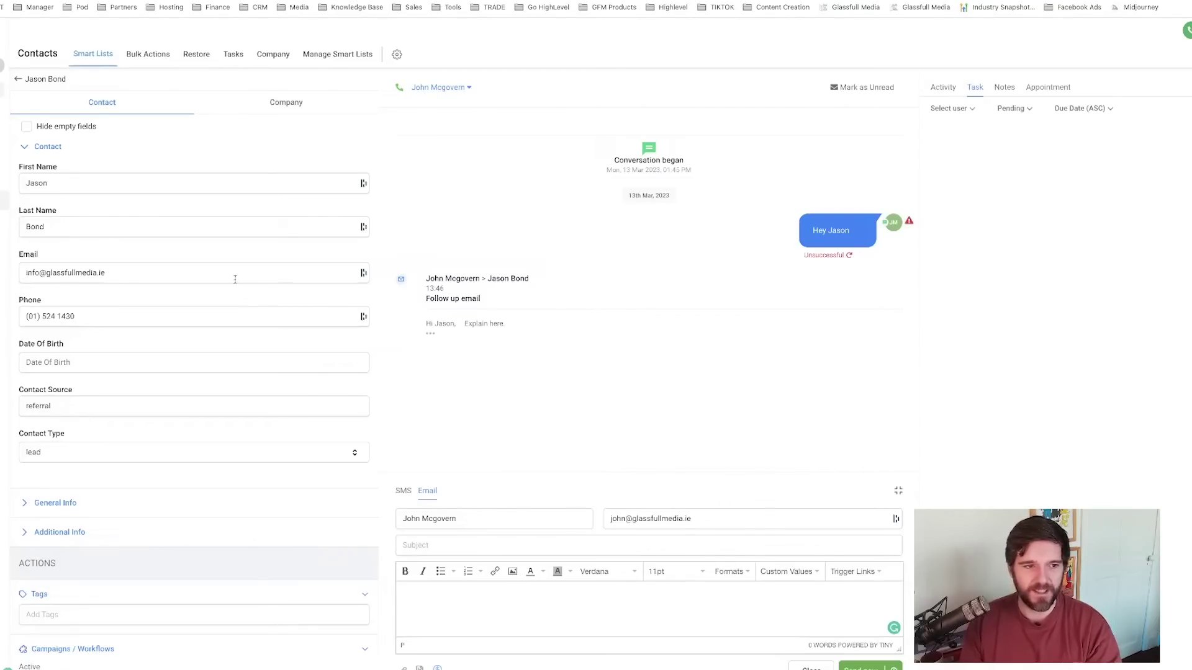
- Drag the lead's card into New Lead and open the 'Call Booked : 20 Min Intro' workflow
left_click(18, 79)
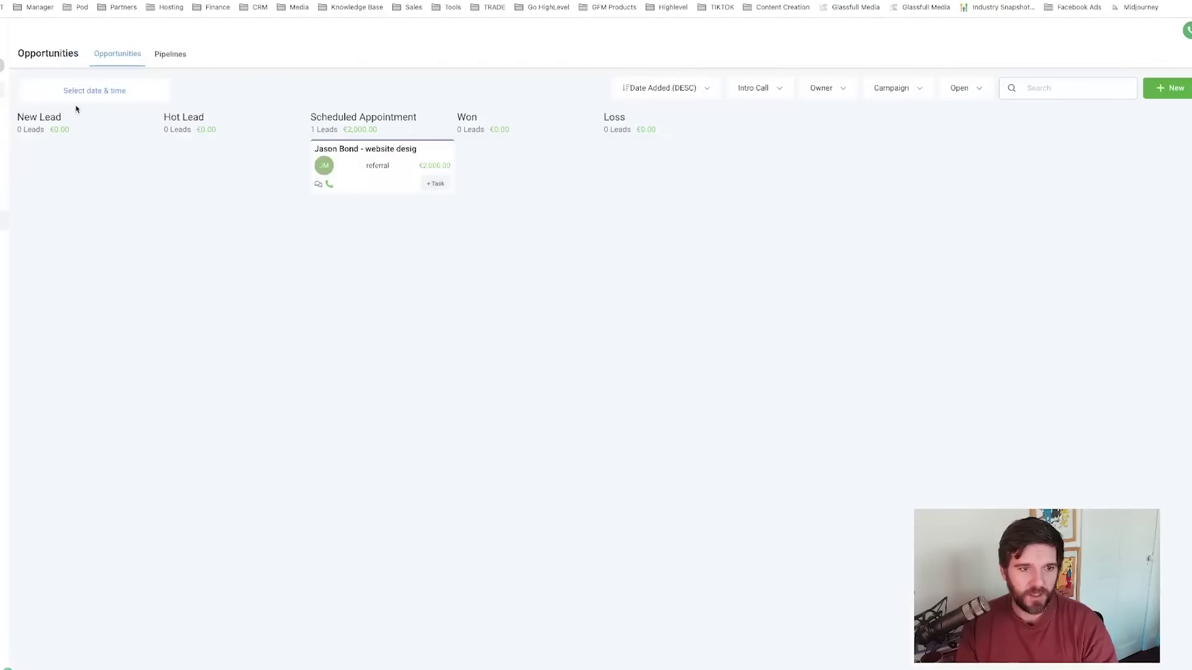
left_click_drag(357, 160, 71, 155)
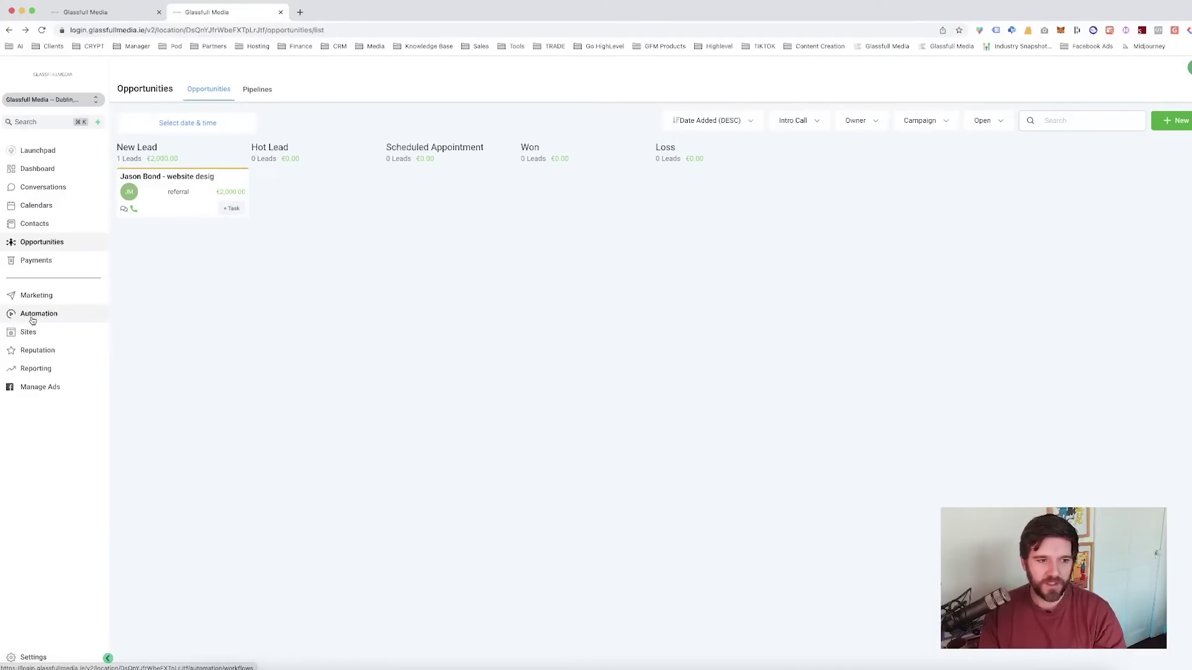
left_click(33, 315)
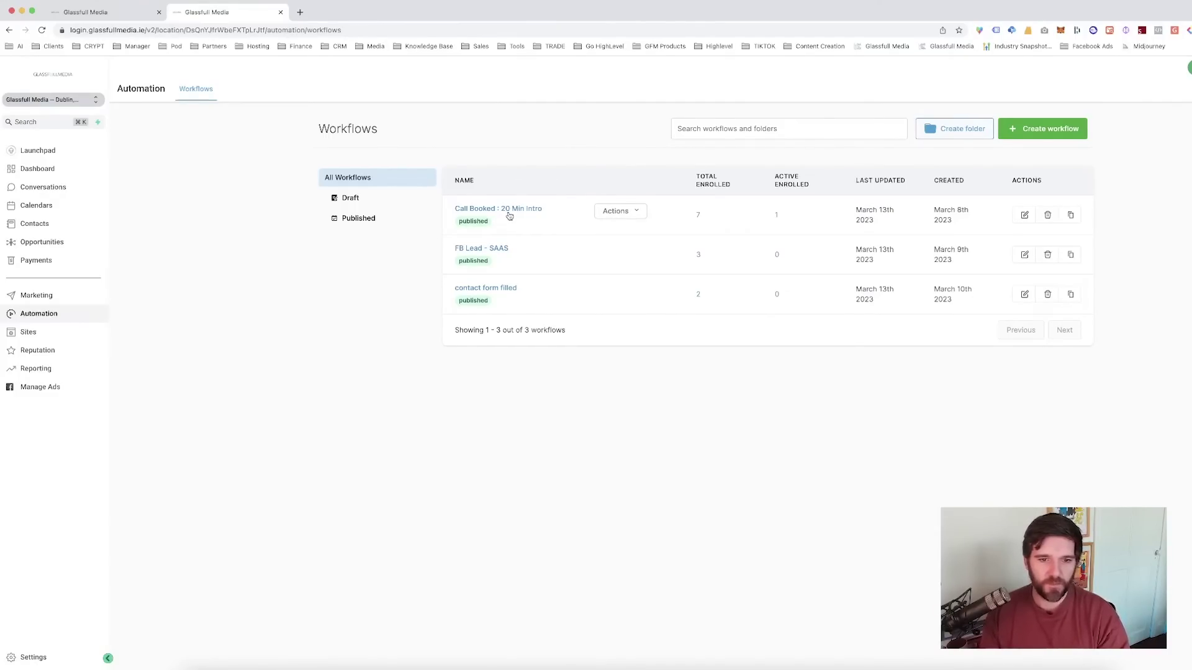
left_click(538, 209)
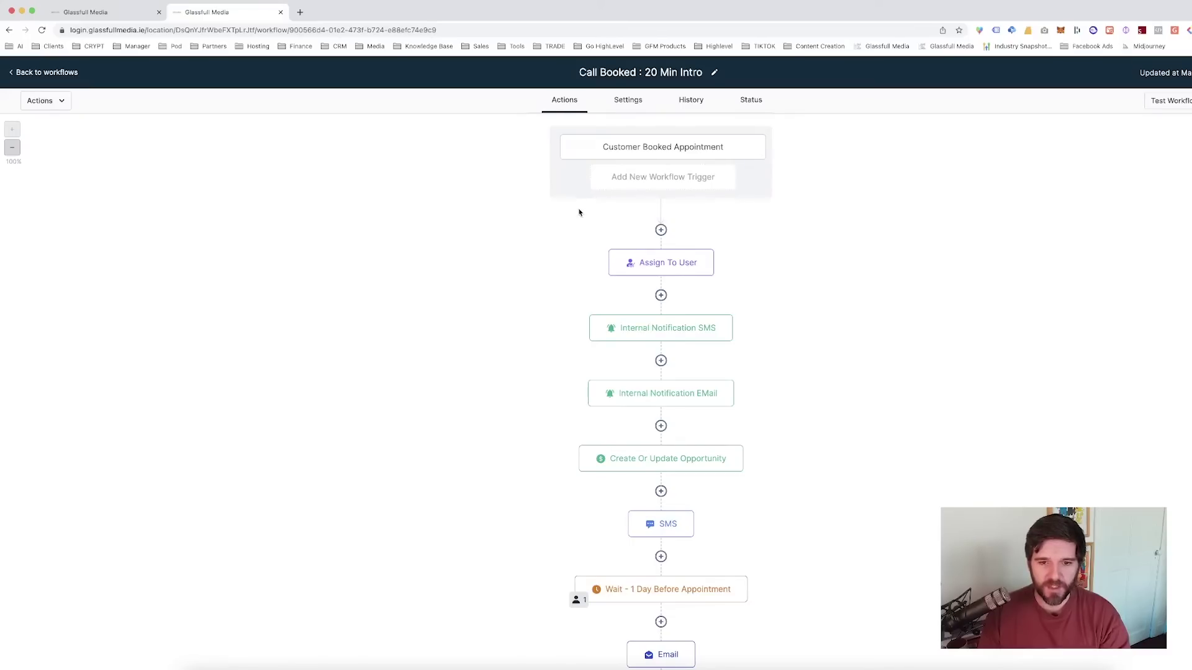
- Review the Assign To User and Internal Notification SMS steps' settings
left_click(652, 265)
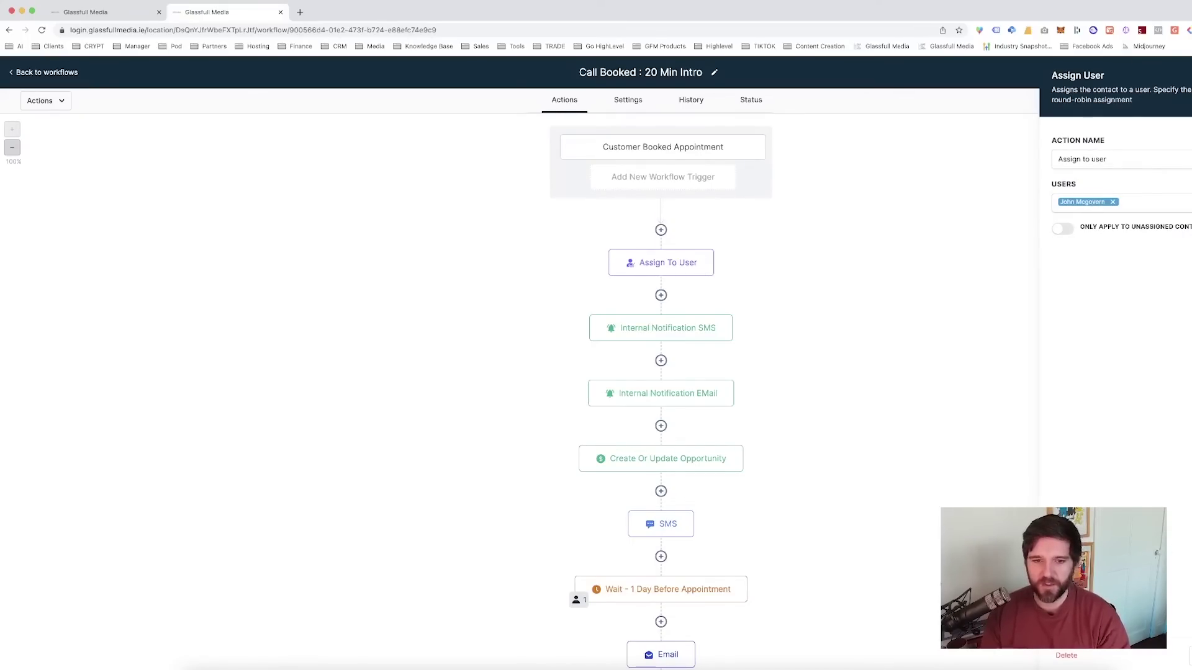
left_click(678, 326)
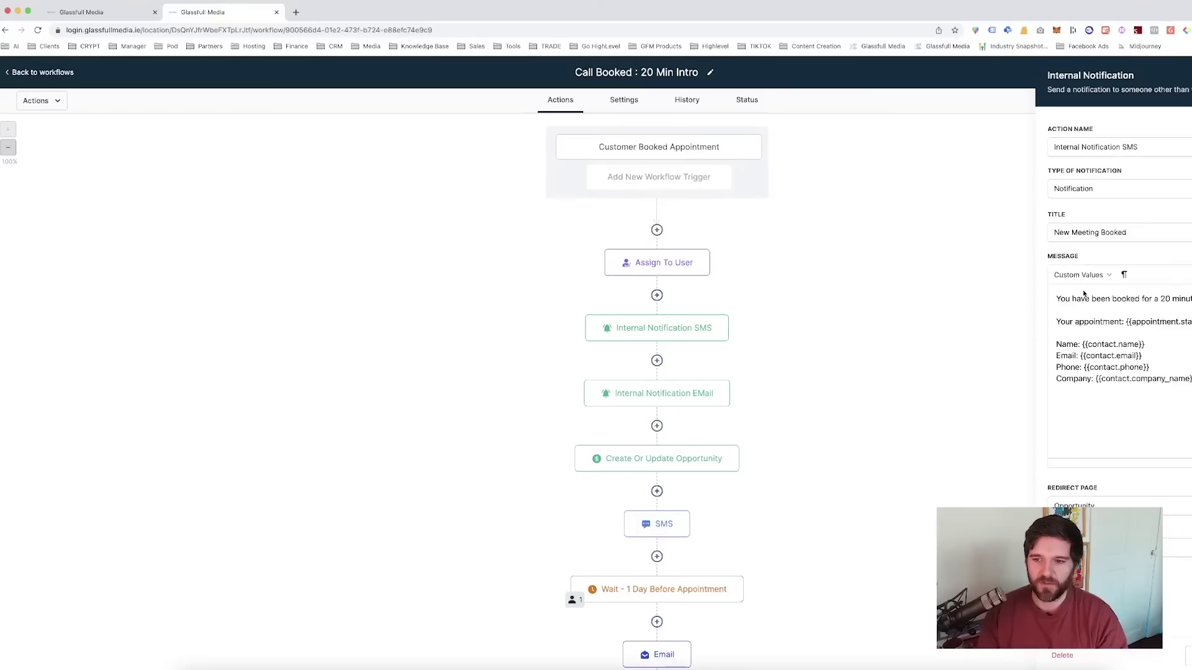
left_click_drag(1109, 298, 1190, 319)
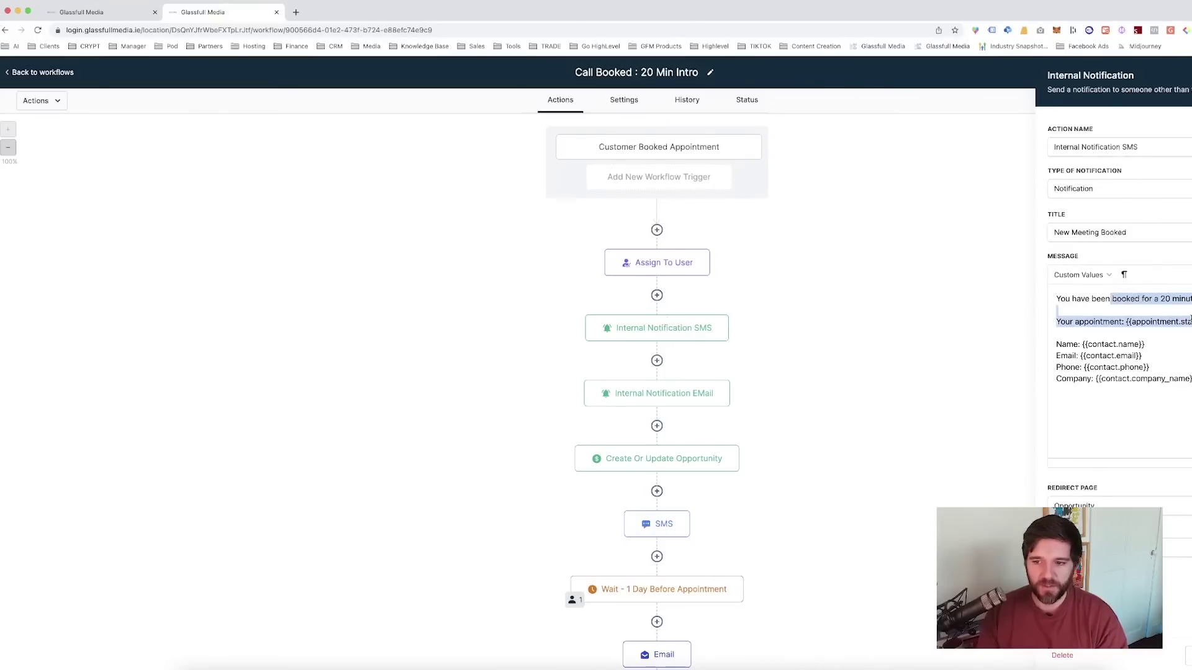
left_click(1189, 321)
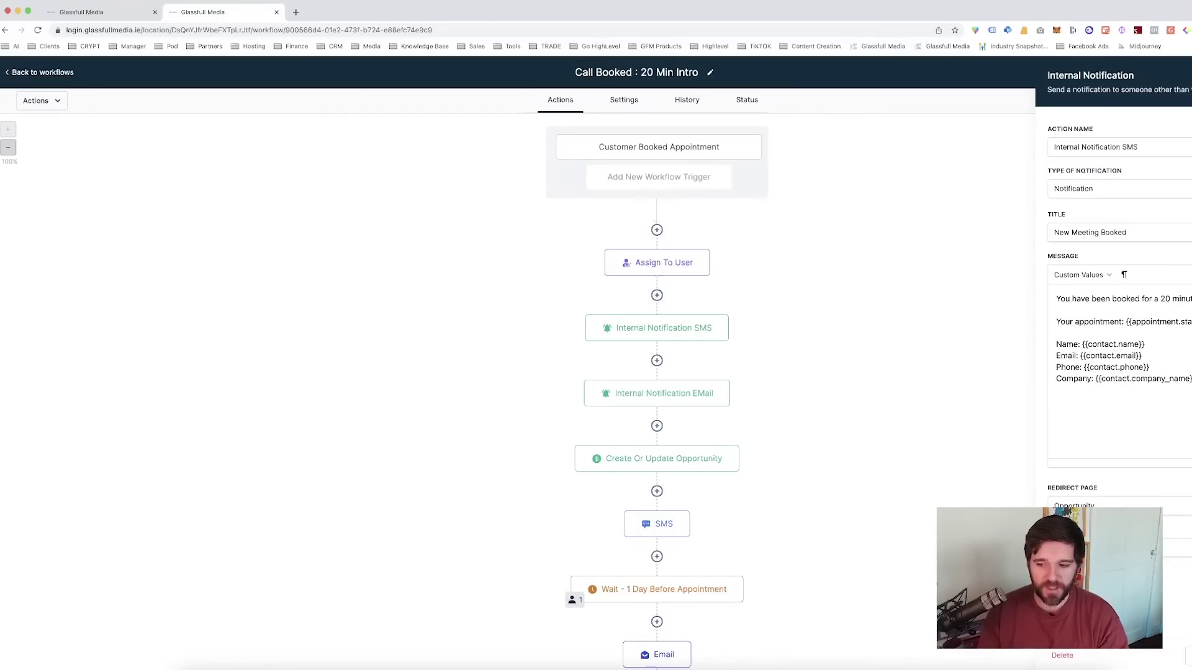
- Review the Create Or Update Opportunity step and the contact SMS with its saas link
left_click(714, 459)
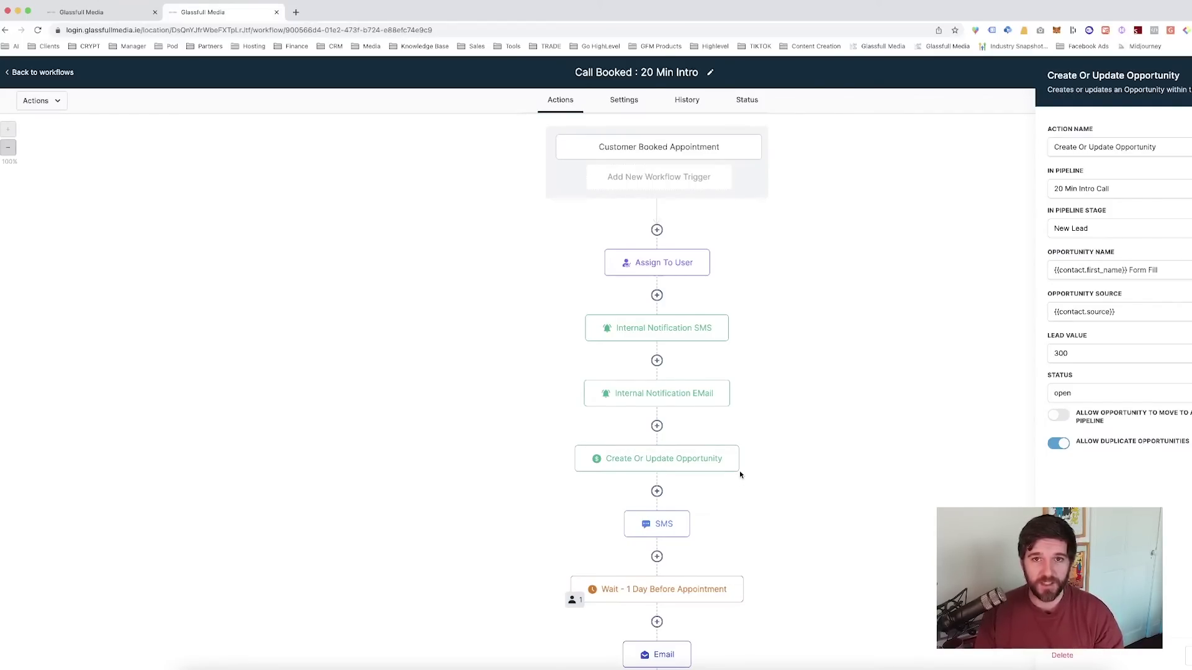
left_click(662, 524)
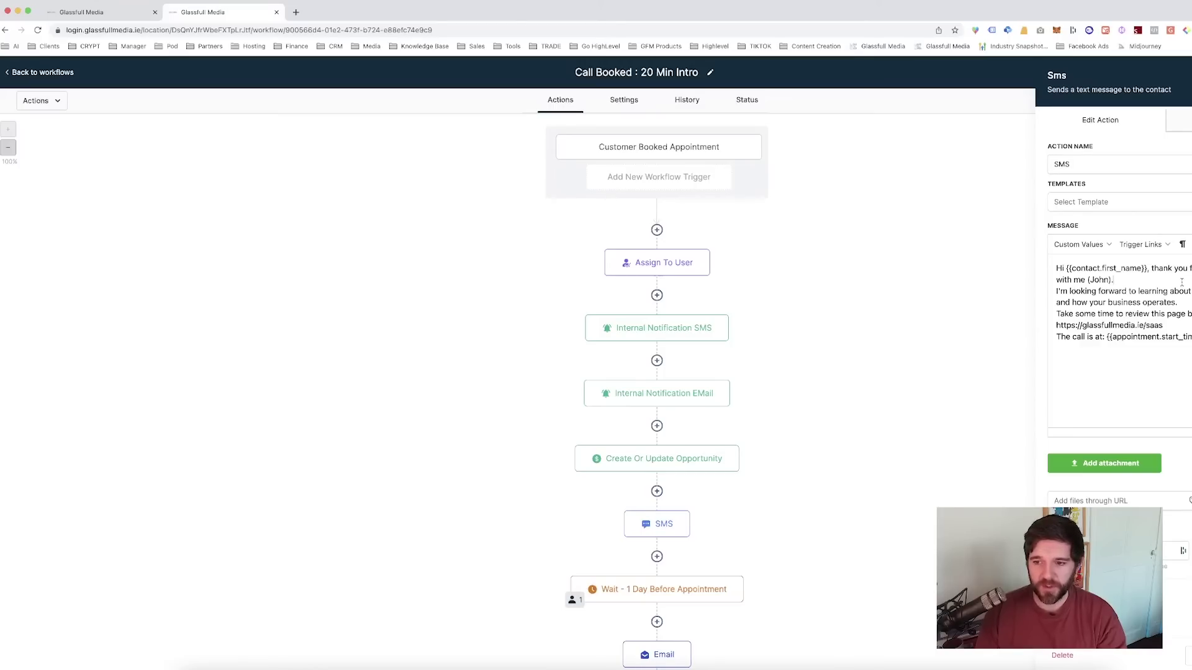
left_click_drag(1151, 314, 1188, 339)
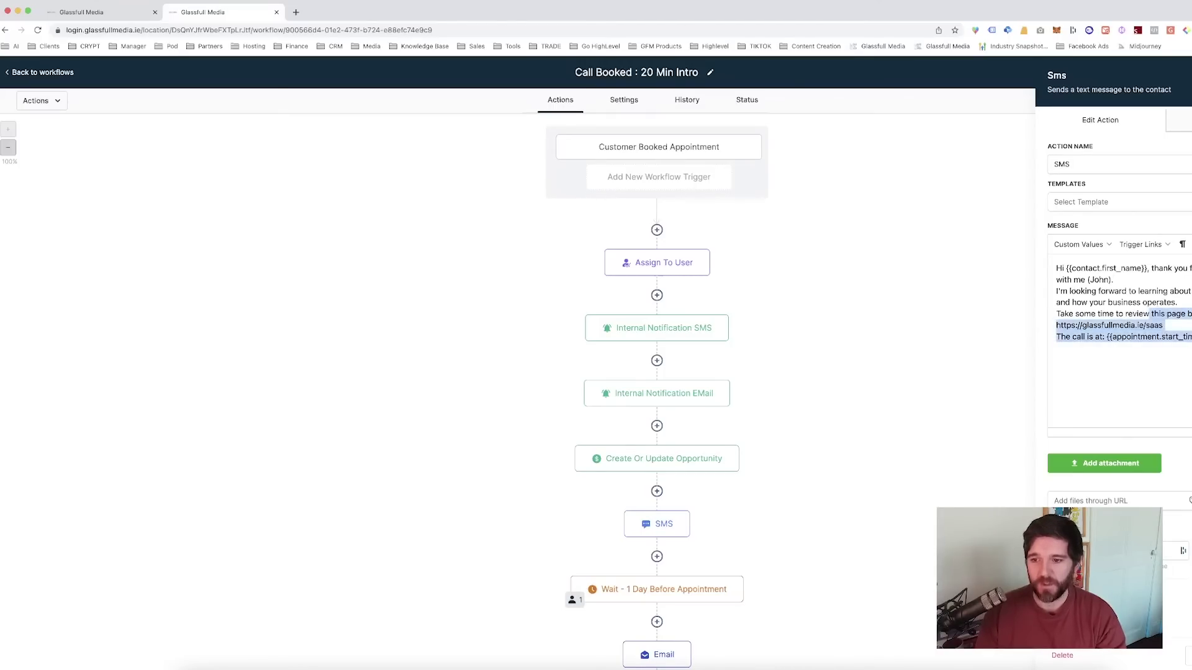
left_click(1189, 338)
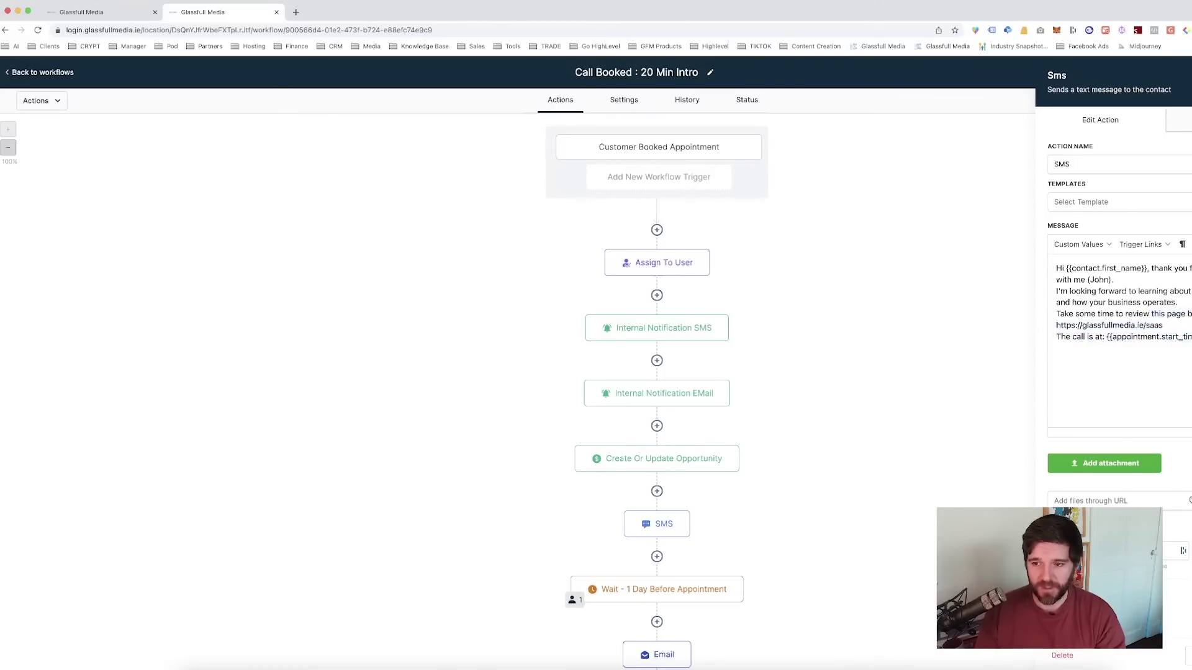
left_click_drag(1163, 325, 1058, 326)
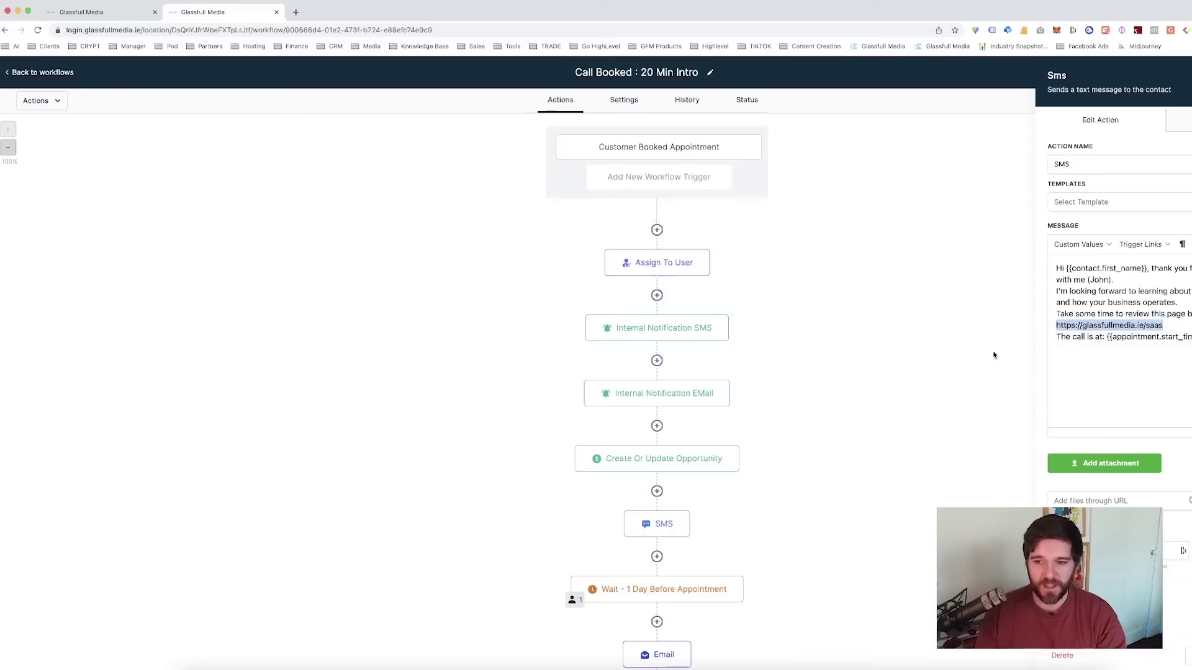
scroll(753, 373, "down", 3)
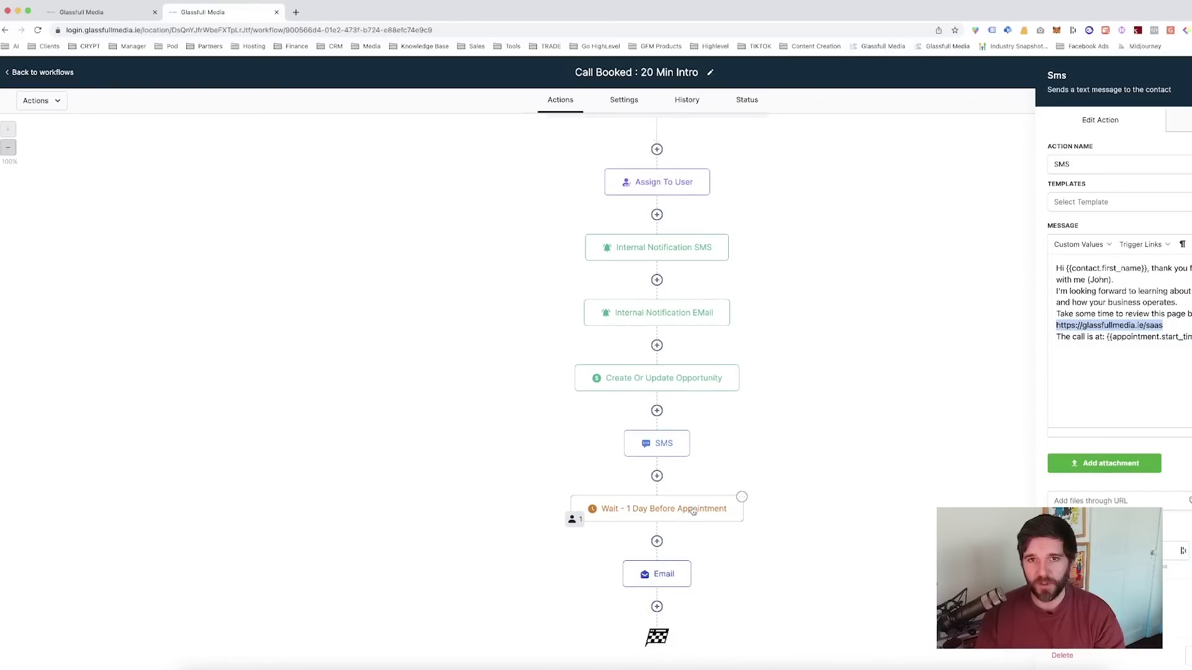
- Inspect the Wait step and the 'Upcoming Appointment' reminder email about the Google Meet call
left_click(693, 510)
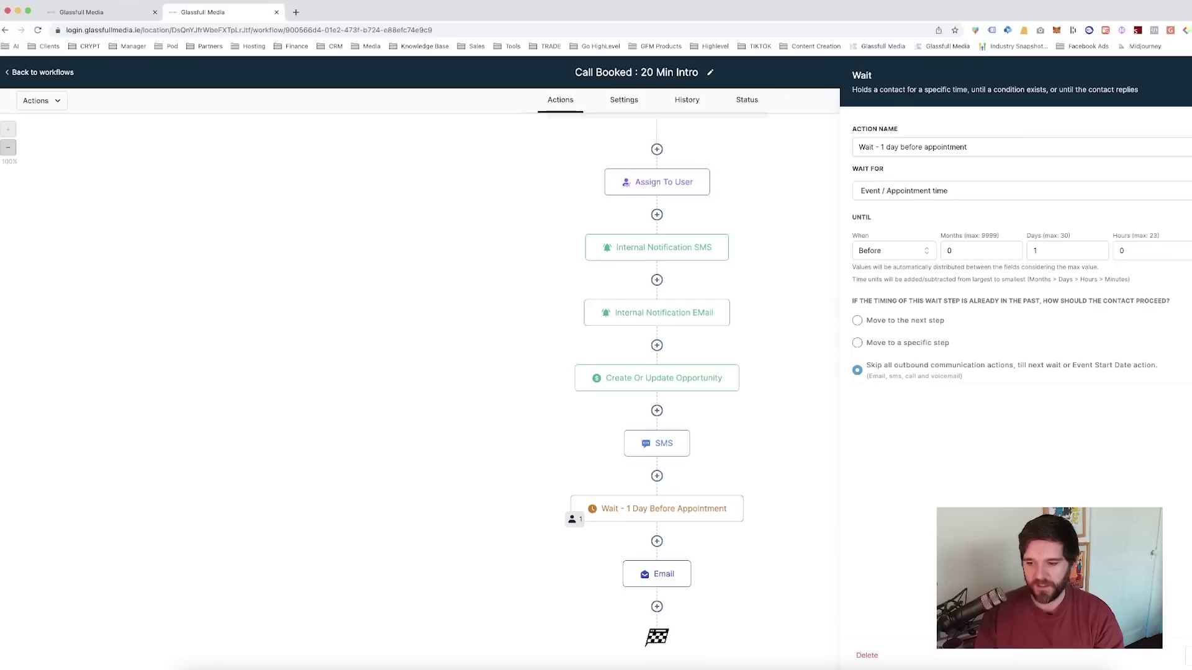
left_click(655, 580)
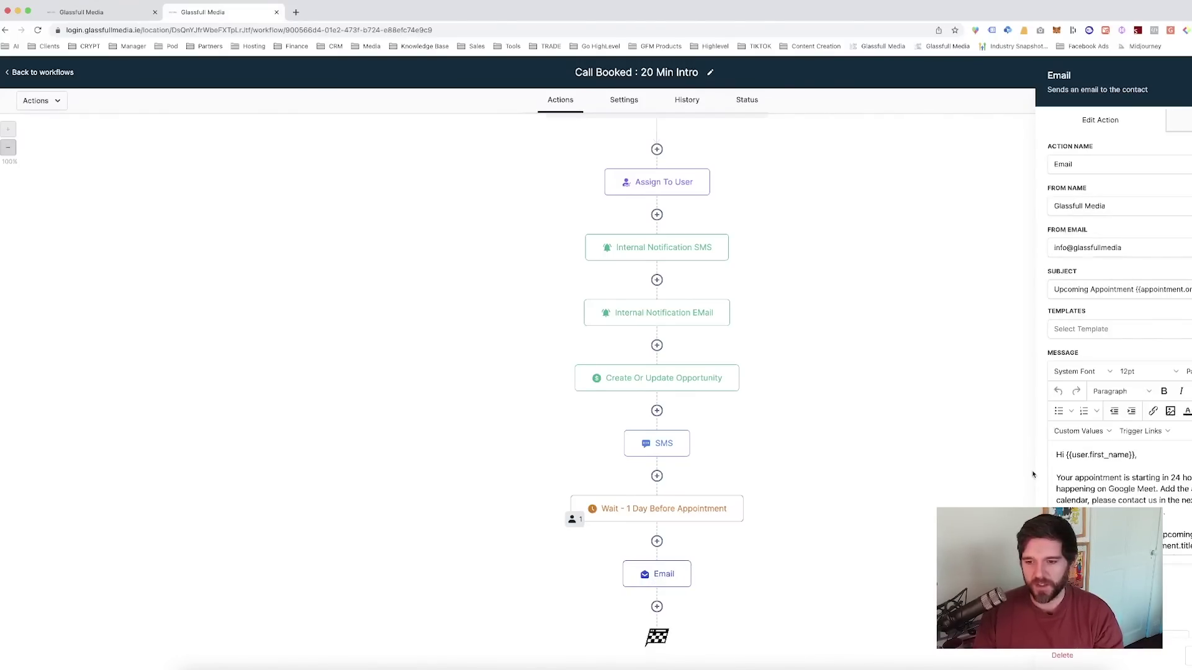
scroll(1064, 461, "down", 1)
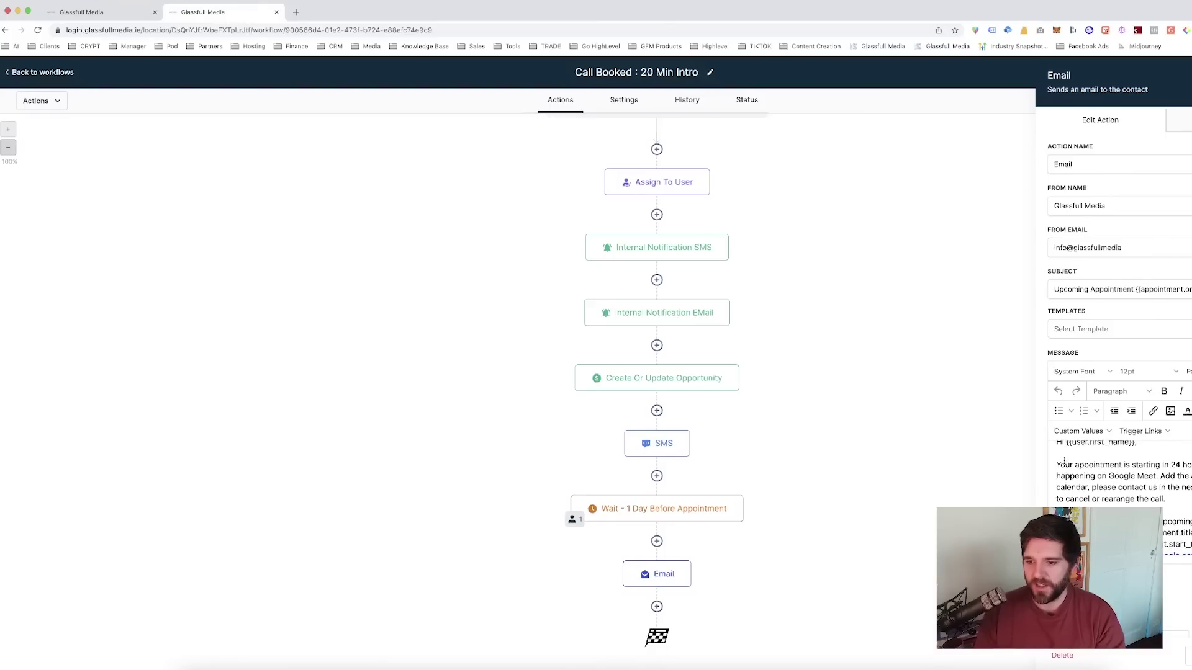
left_click_drag(1057, 465, 1189, 476)
scroll(1118, 472, "down", 1)
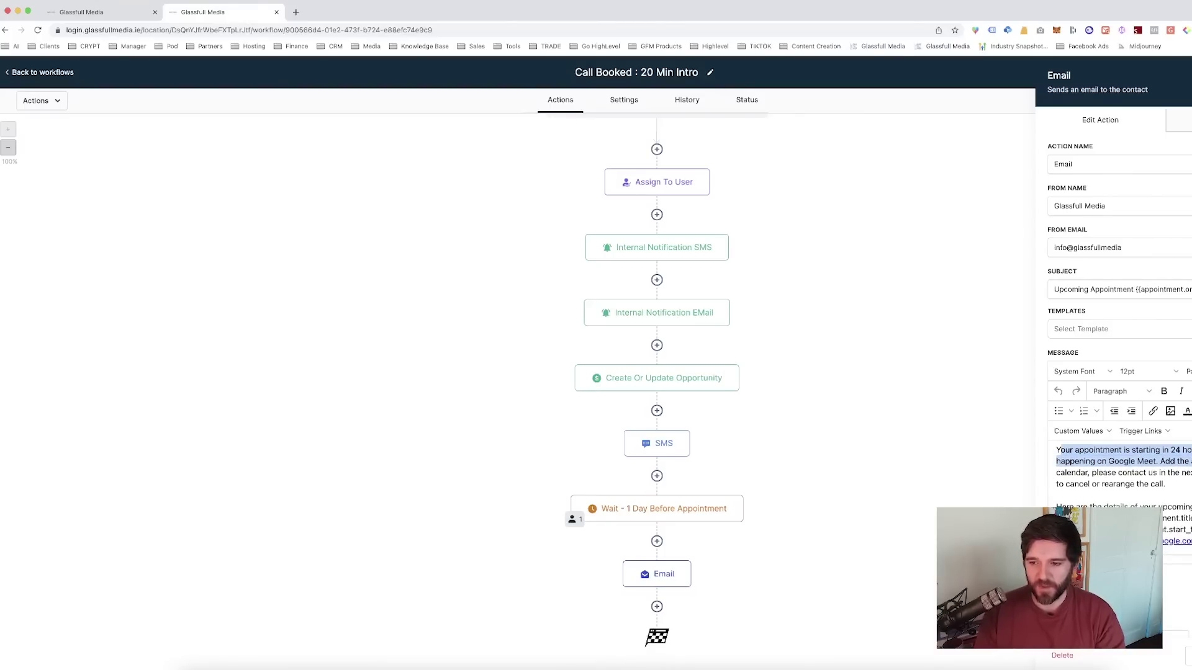